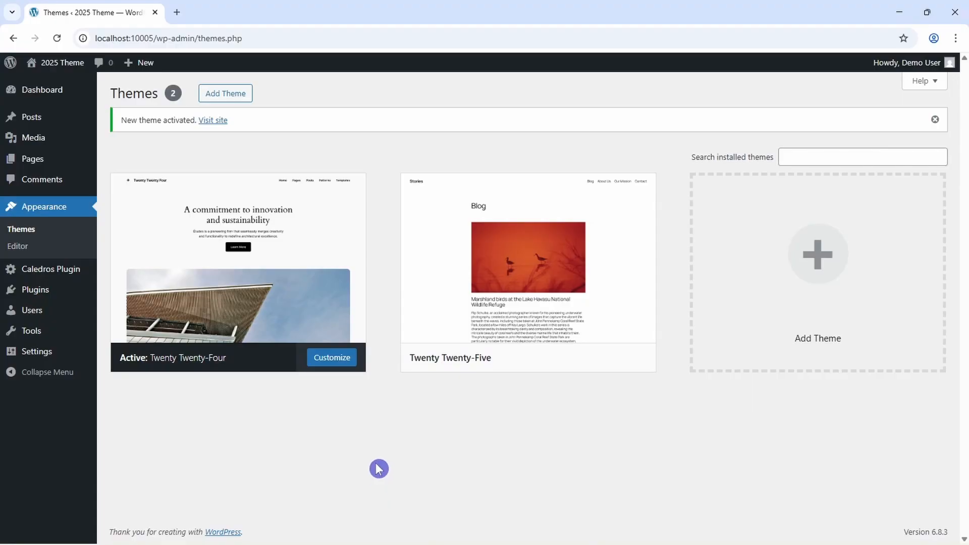
Step: Activate the Twenty Twenty-Five theme and dismiss the activation notice
left_click(530, 253)
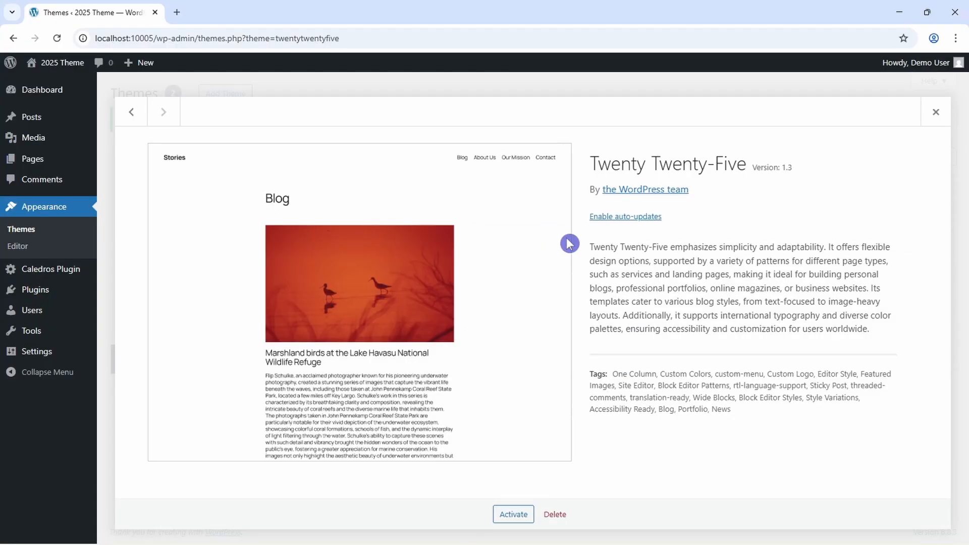
left_click(516, 513)
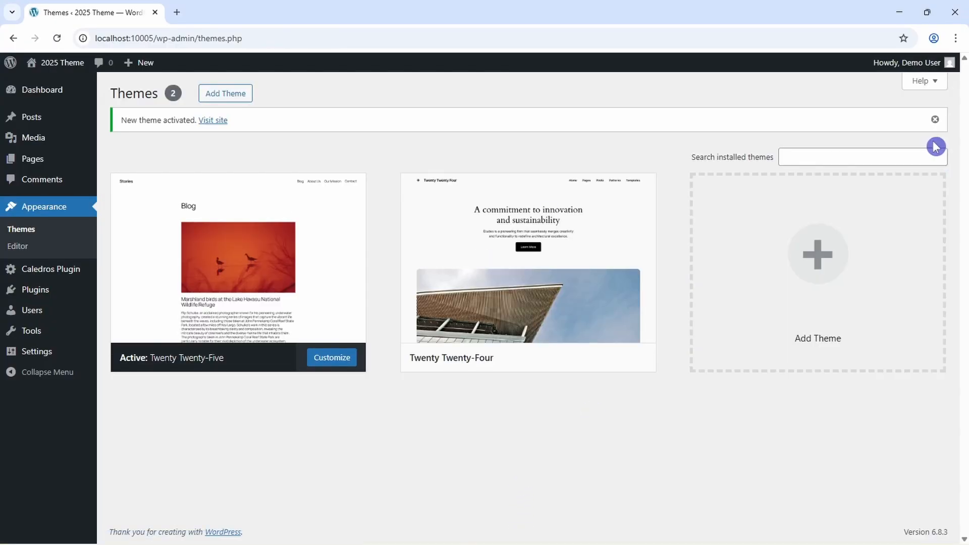
left_click(935, 121)
Step: Find the plugin "caledros basic blocks", then install and activate it on the site
left_click(35, 289)
left_click(26, 270)
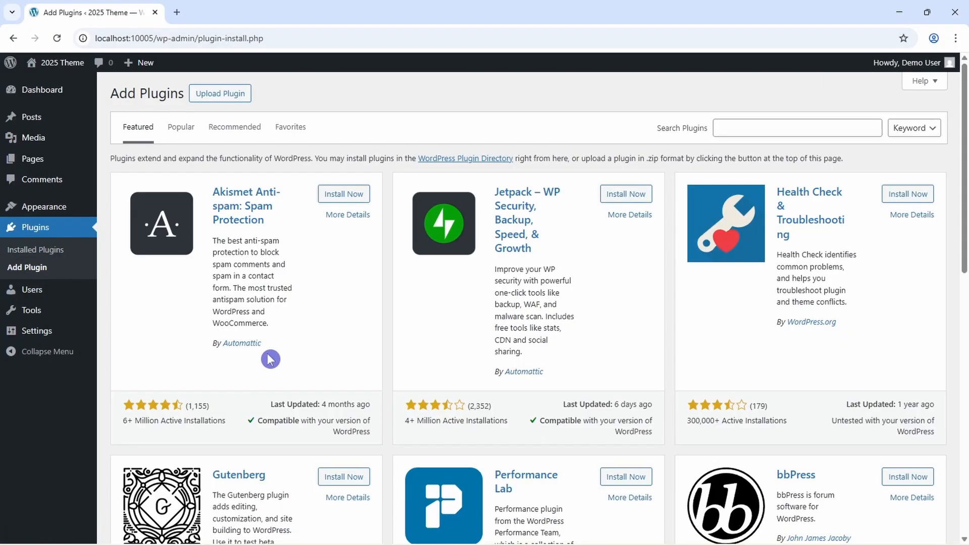
left_click(755, 132)
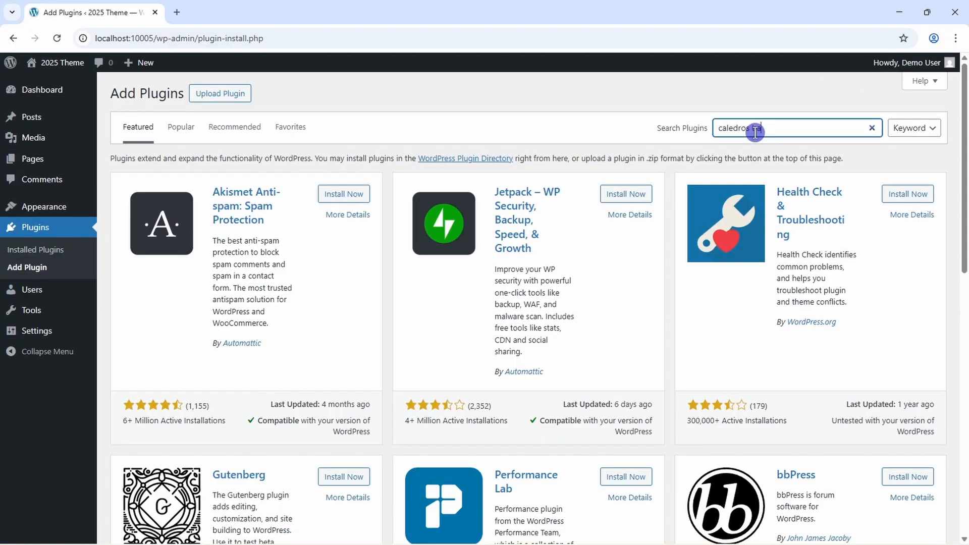
type("caledros basic blocks")
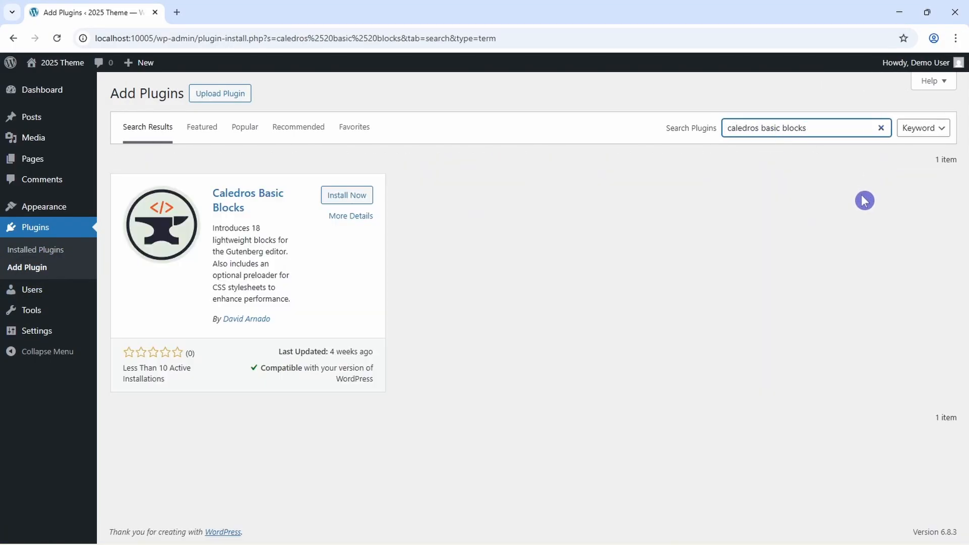
left_click(348, 200)
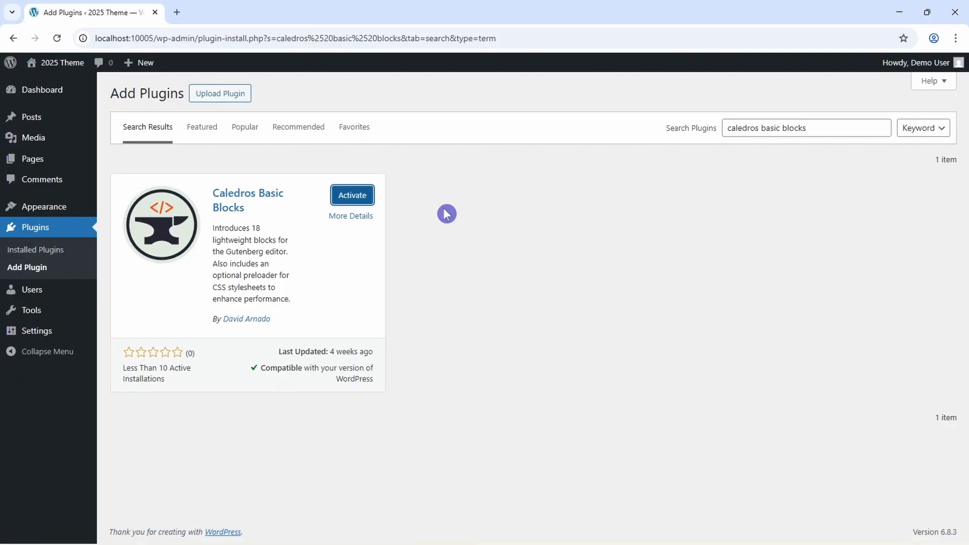
left_click(341, 195)
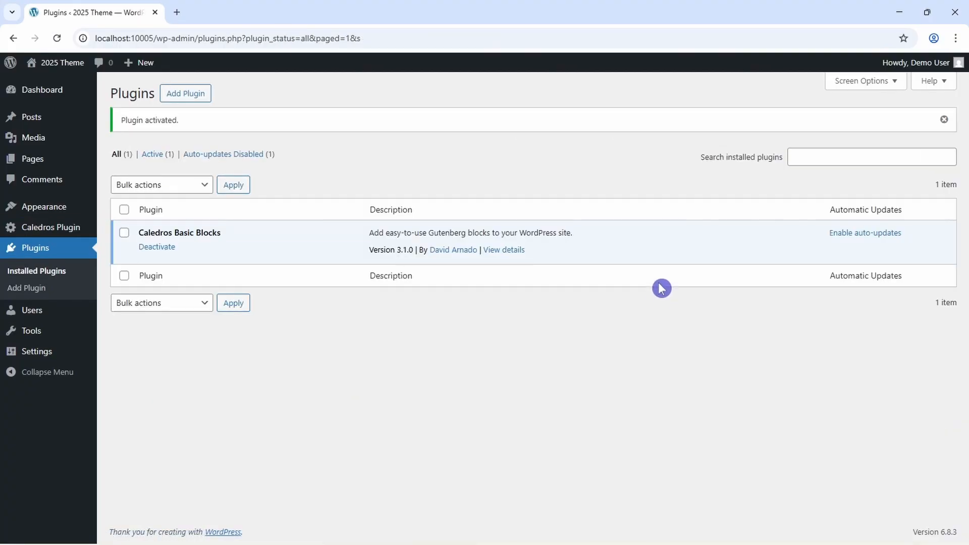
left_click(944, 119)
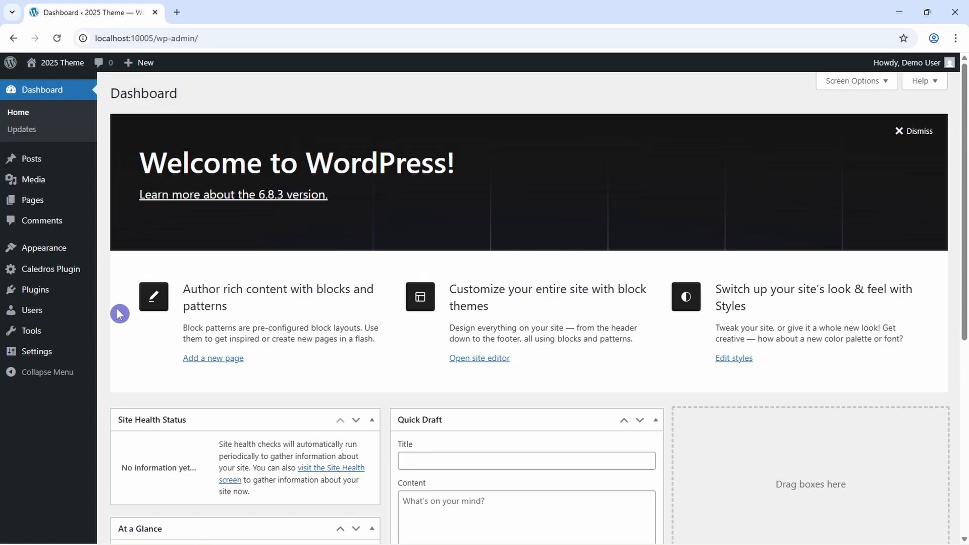
Step: Open the site editor's patterns and show all template parts
mouse_move(48, 249)
left_click(115, 272)
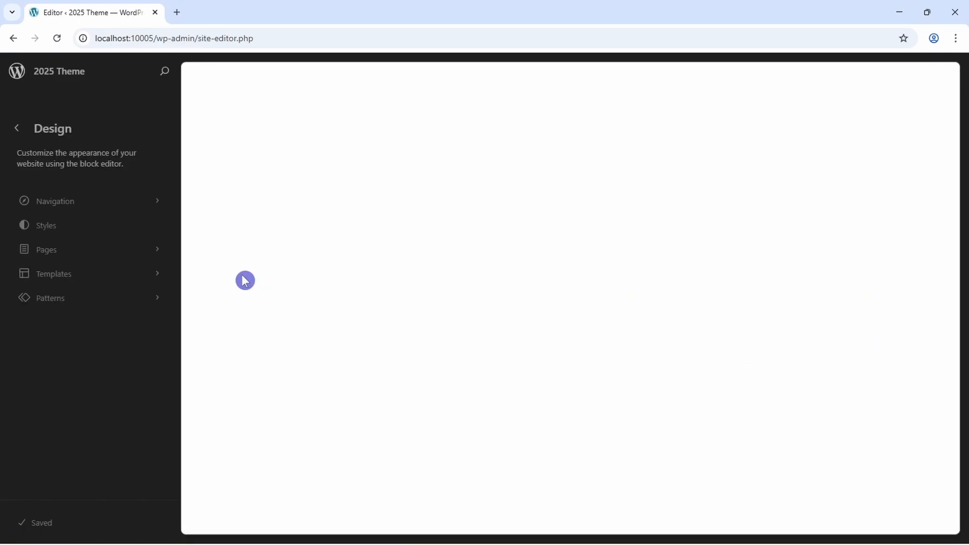
left_click(69, 297)
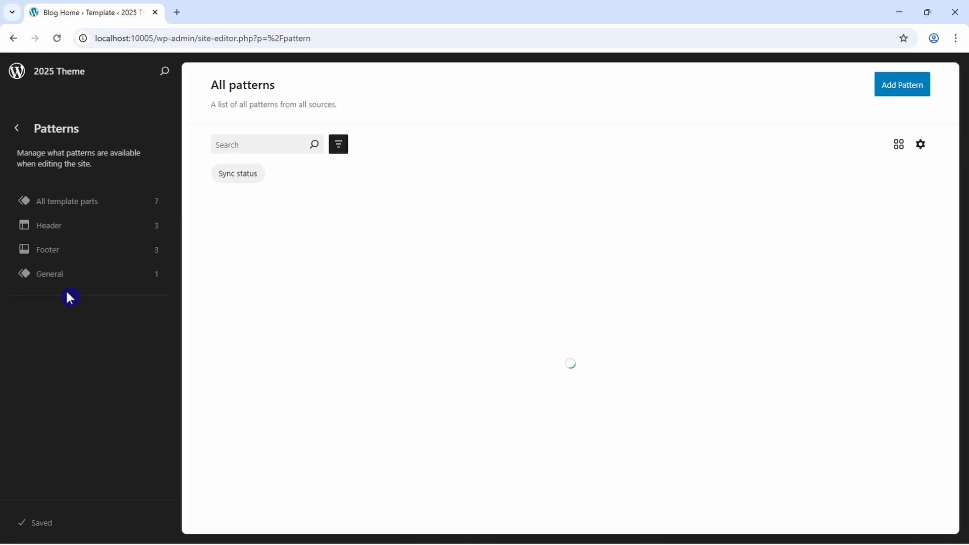
left_click(71, 201)
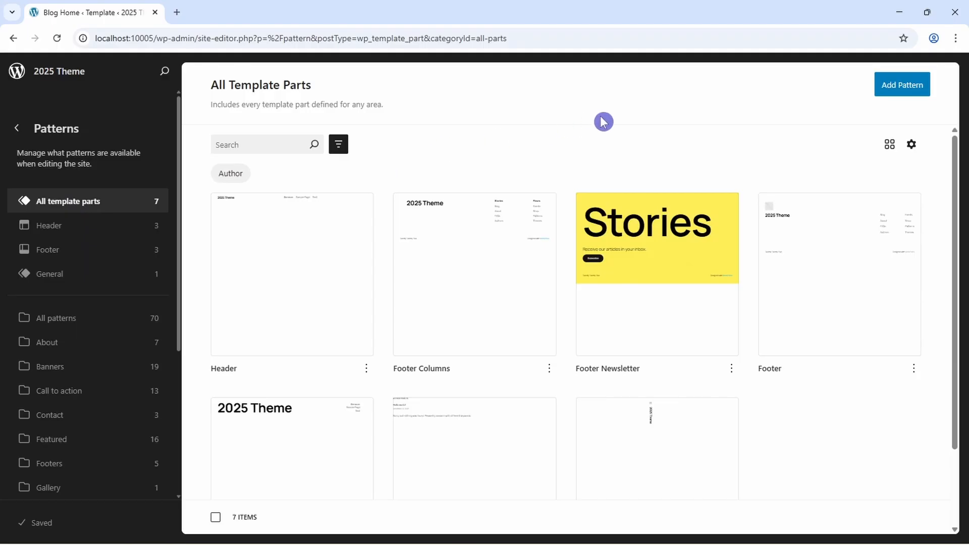
Step: Add a template part named "Mega Menu" and assign it to the Mega Menu area
left_click(888, 91)
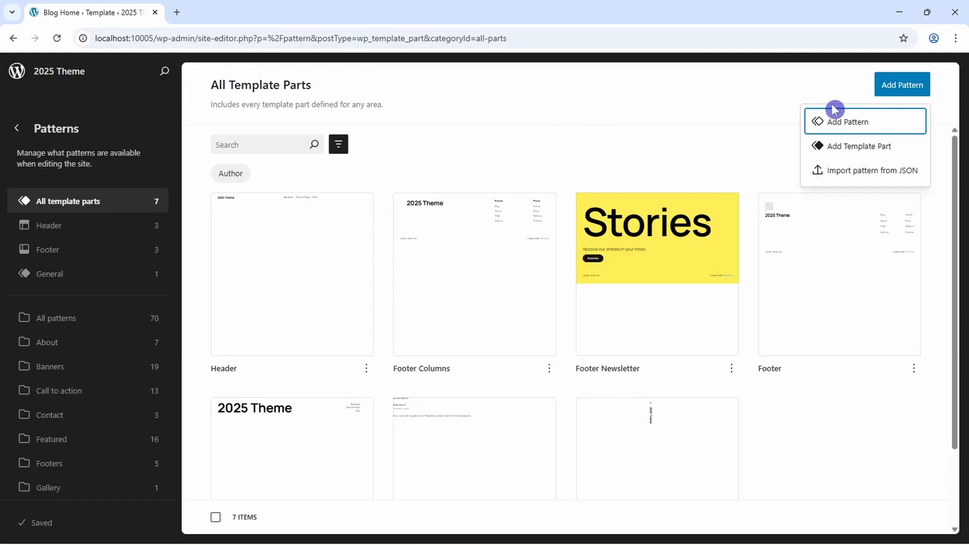
left_click(838, 147)
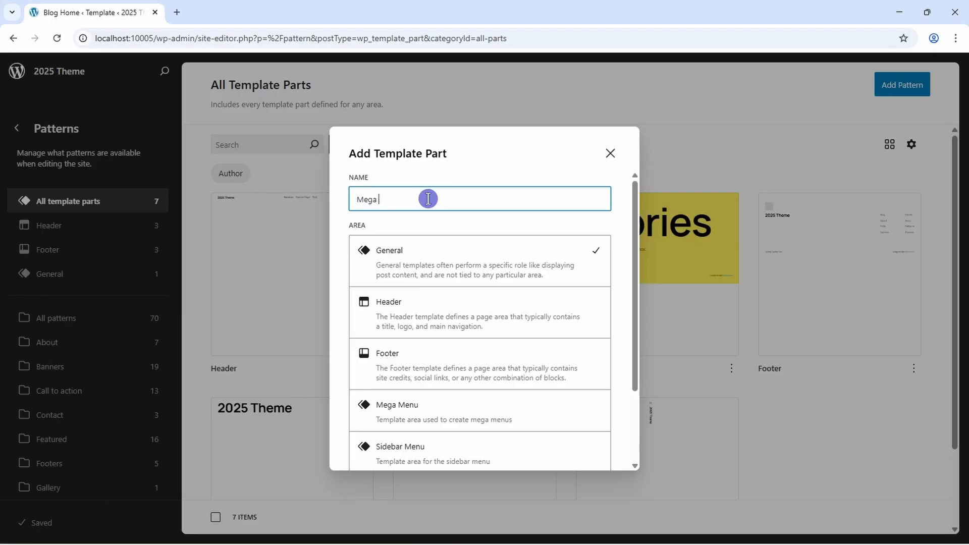
type("Mega Menu")
scroll(482, 323, "down", 2)
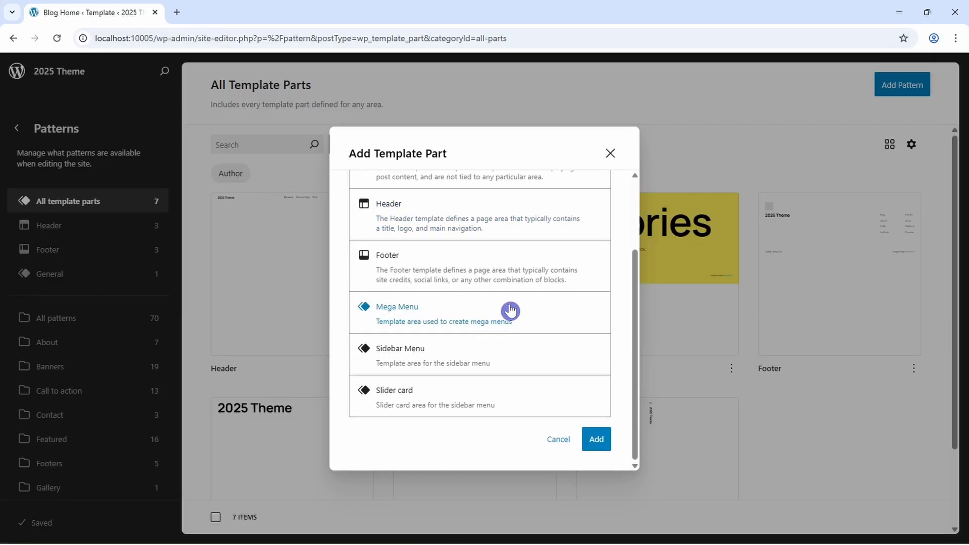
left_click(504, 322)
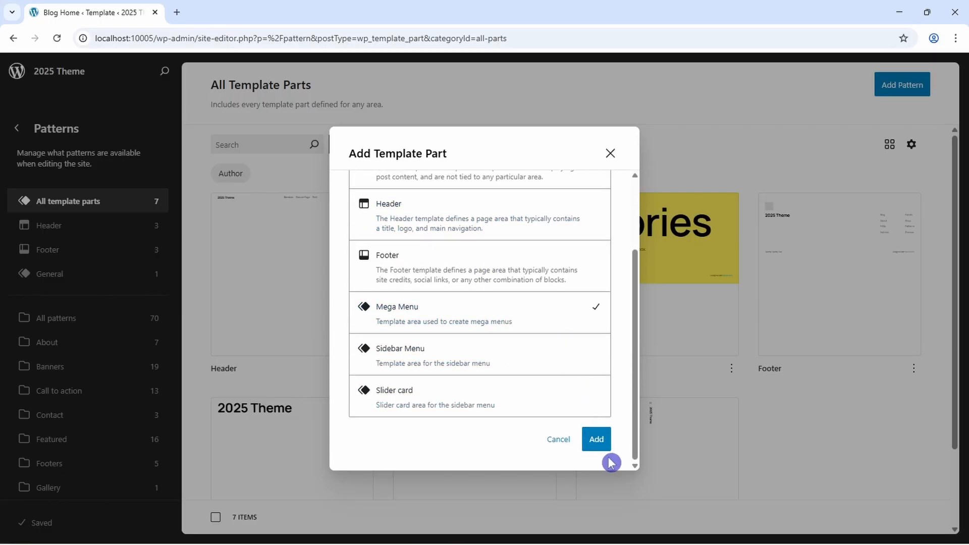
left_click(599, 444)
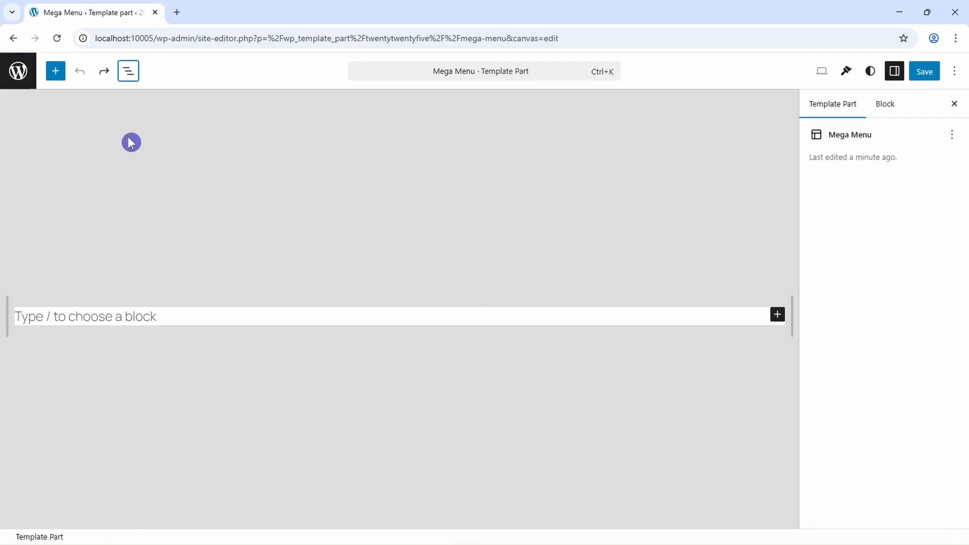
Step: Insert a Caledros Flex Container block into the Mega Menu template part and show the block list view
left_click(56, 71)
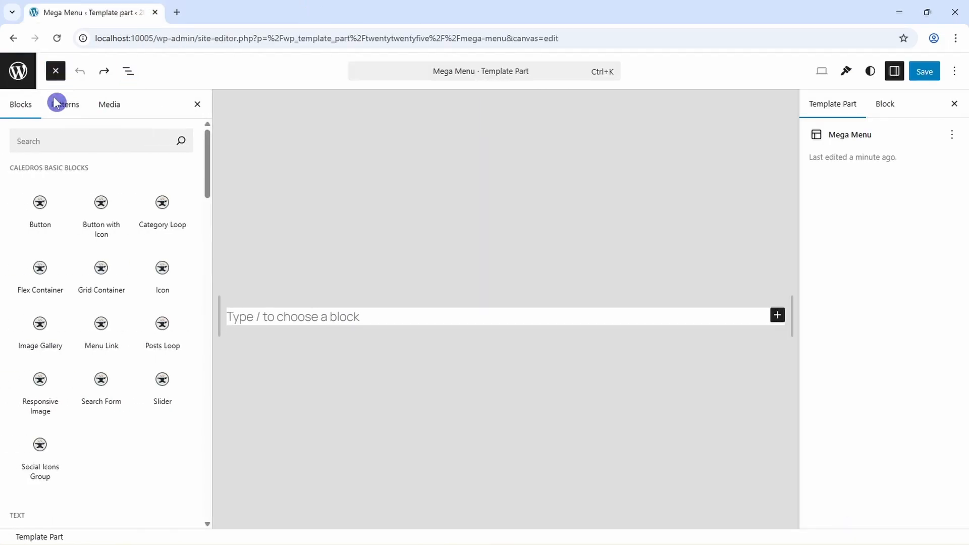
left_click(50, 271)
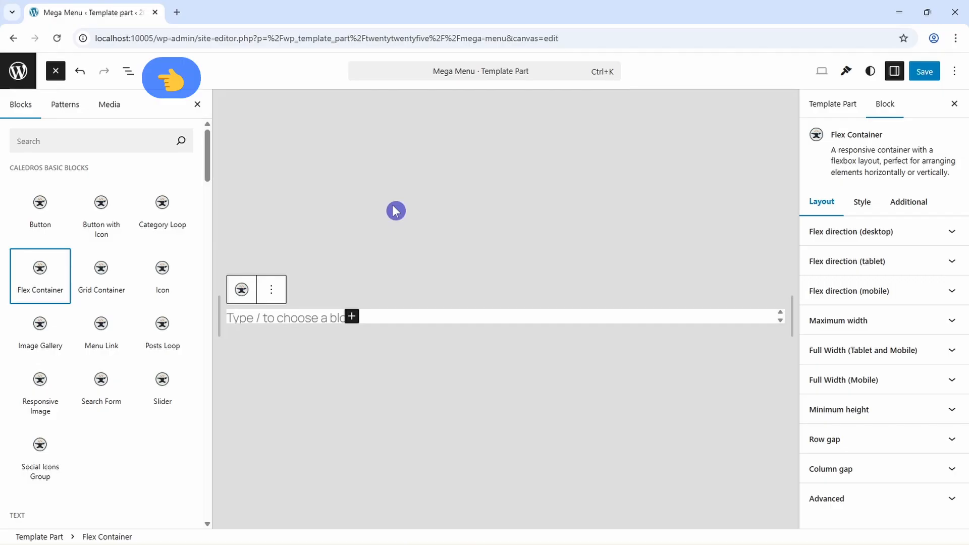
left_click(129, 72)
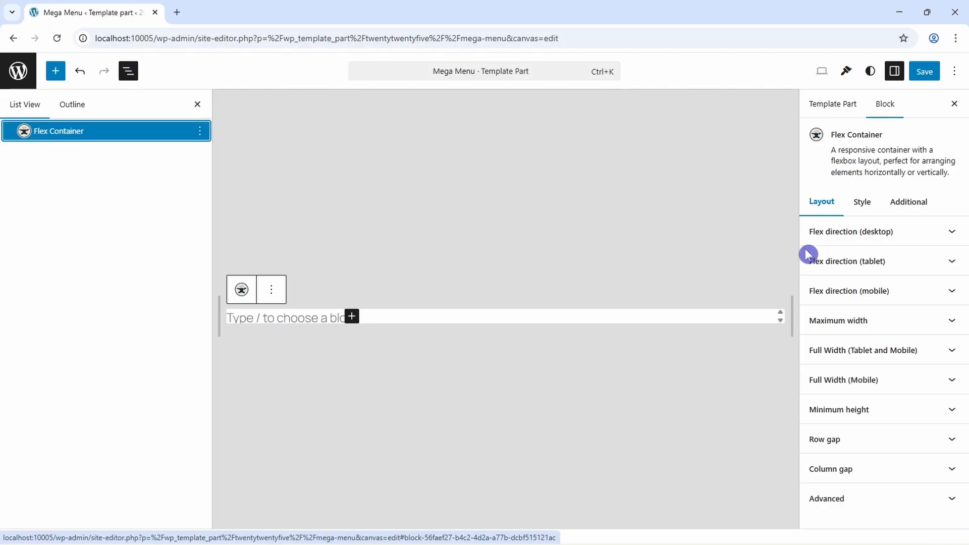
Step: Enable a custom maximum width for the Flex Container and set it to 1000 px
left_click(839, 322)
left_click(820, 359)
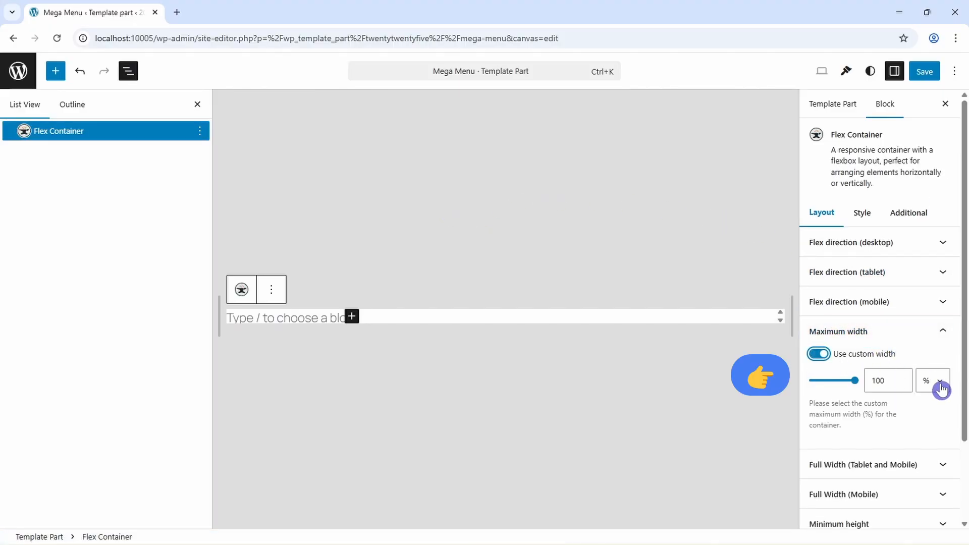
left_click(941, 389)
left_click(942, 400)
left_click(897, 380)
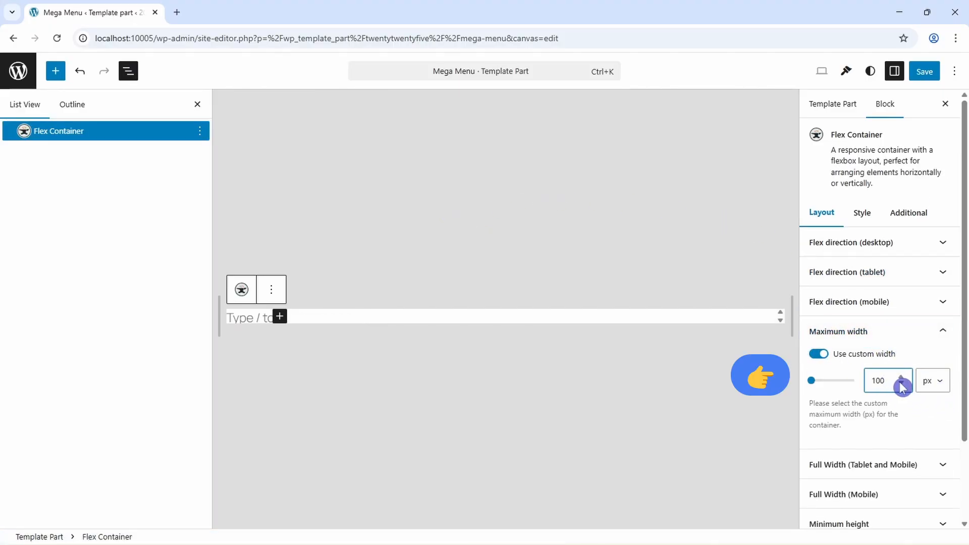
type("0")
Step: Set the Flex Container's minimum height to 300 px
scroll(903, 353, "down", 2)
left_click(874, 426)
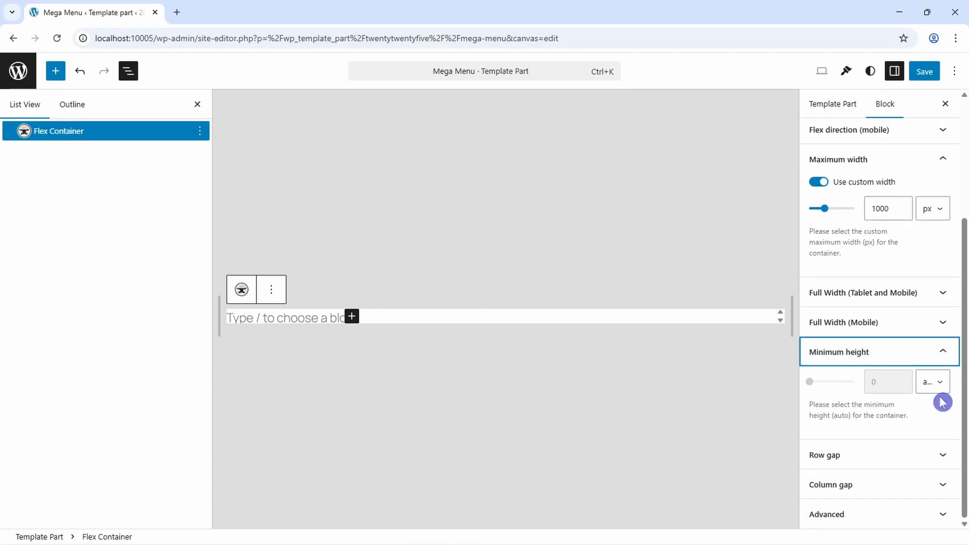
left_click(940, 384)
left_click(934, 400)
left_click_drag(887, 383, 861, 386)
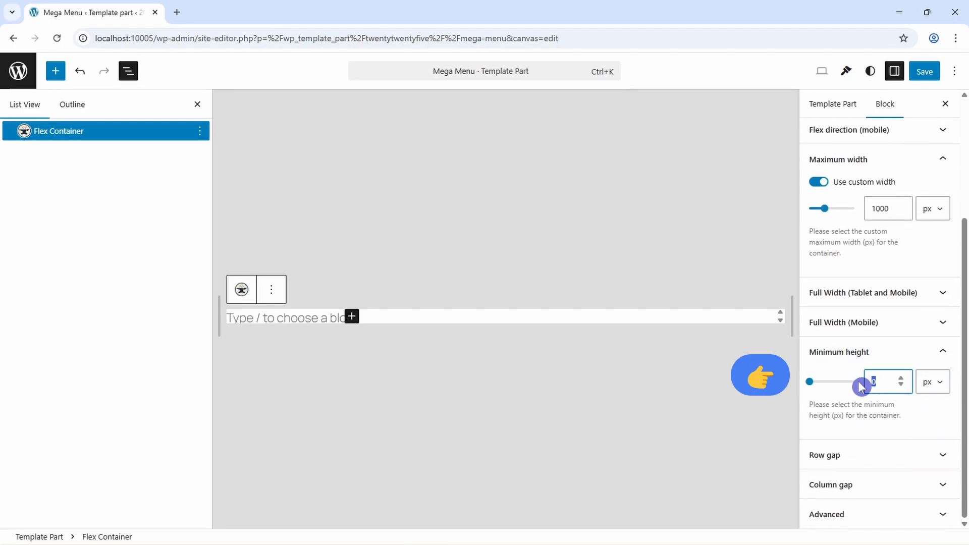
type("300")
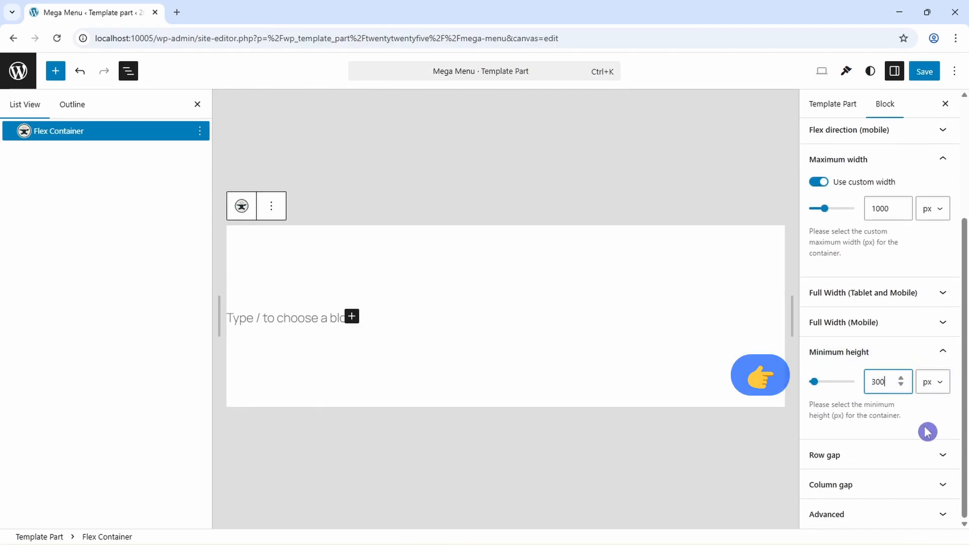
Step: Turn off the Flex Container's transparent background and use the white Base color for light mode
scroll(951, 417, "up", 4)
left_click(862, 212)
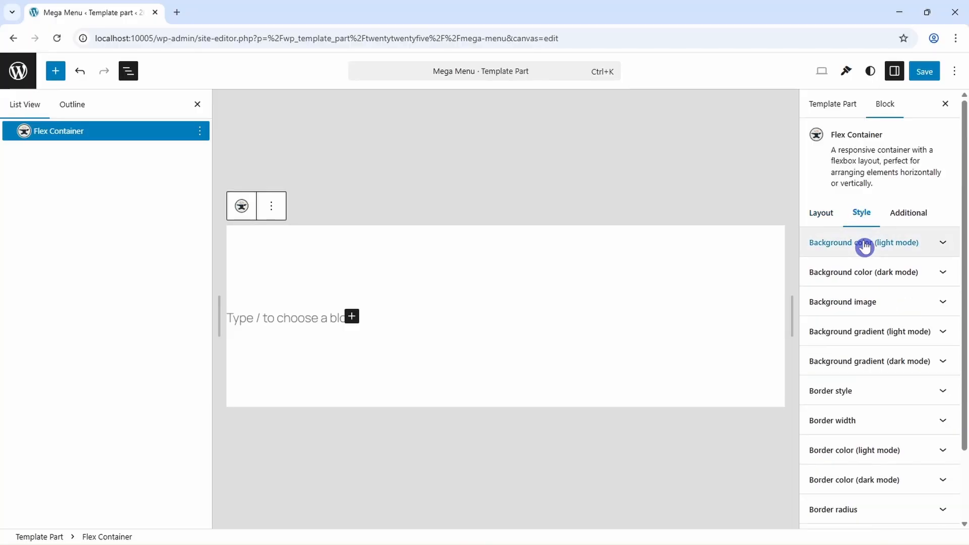
left_click(863, 245)
left_click(819, 265)
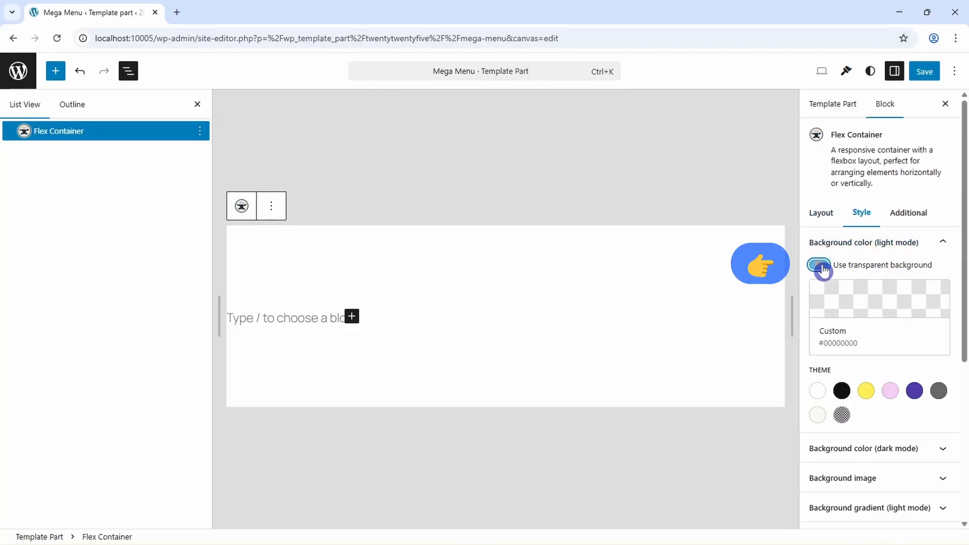
left_click(818, 392)
left_click(870, 306)
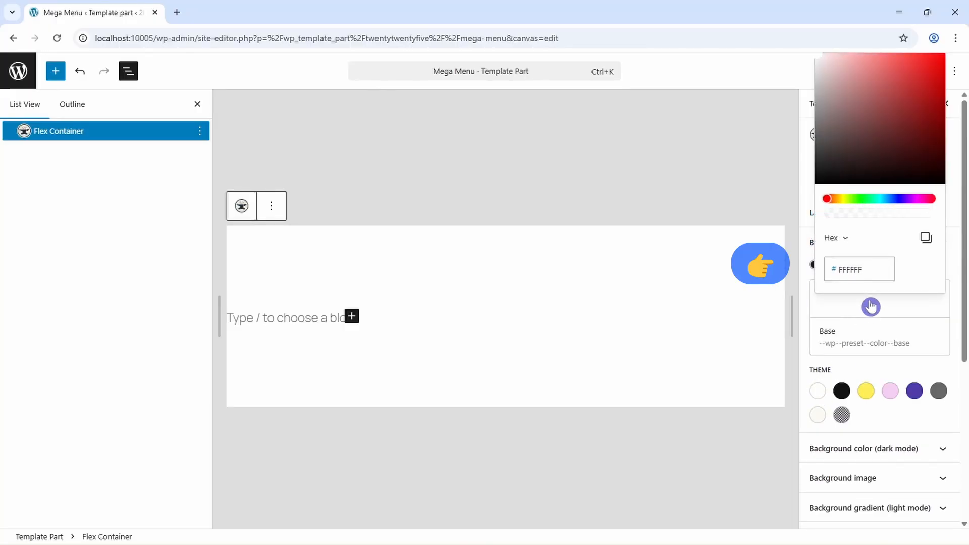
left_click(870, 366)
Step: Enable the Flex Container's box shadow with horizontal and vertical offsets of 0 px and a blur of 4 px
scroll(885, 372, "down", 5)
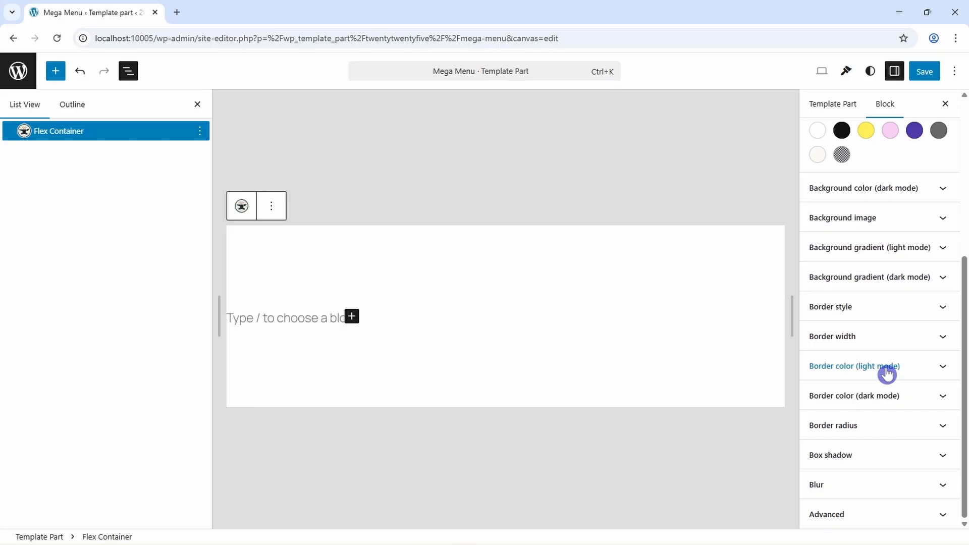
left_click(859, 455)
left_click(816, 456)
scroll(921, 383, "down", 5)
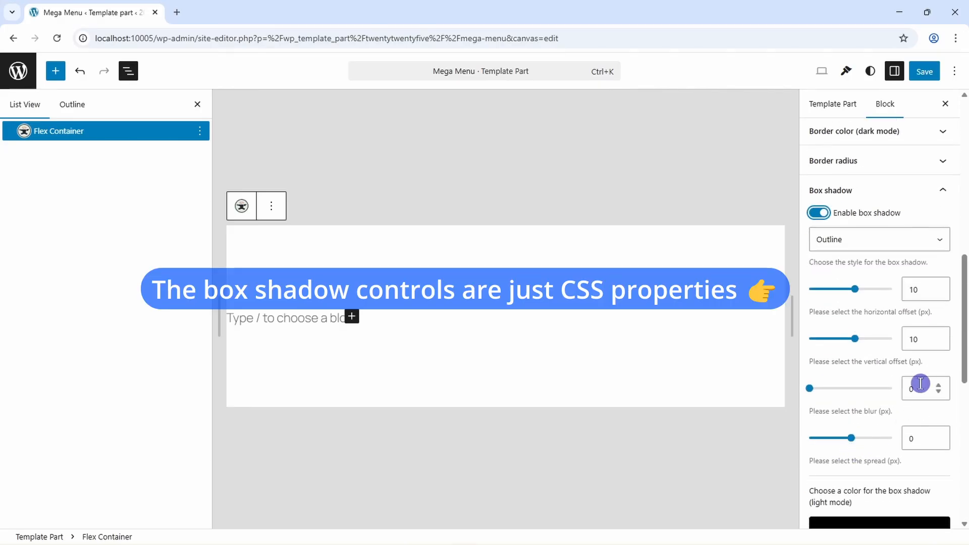
double_click(914, 290)
type("0")
double_click(912, 340)
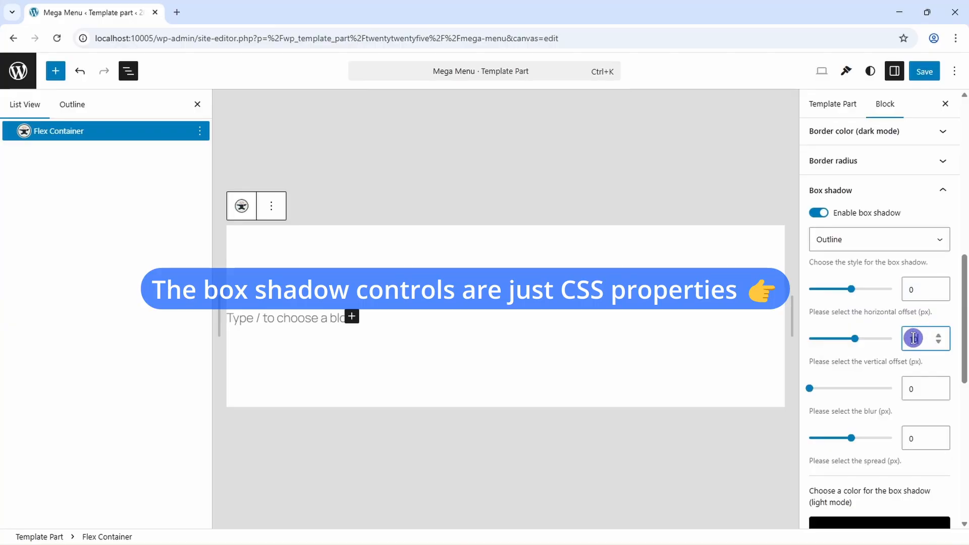
type("0")
double_click(919, 388)
type("4")
Step: Reduce the opacity of the box shadow's black light-mode color
scroll(913, 409, "down", 2)
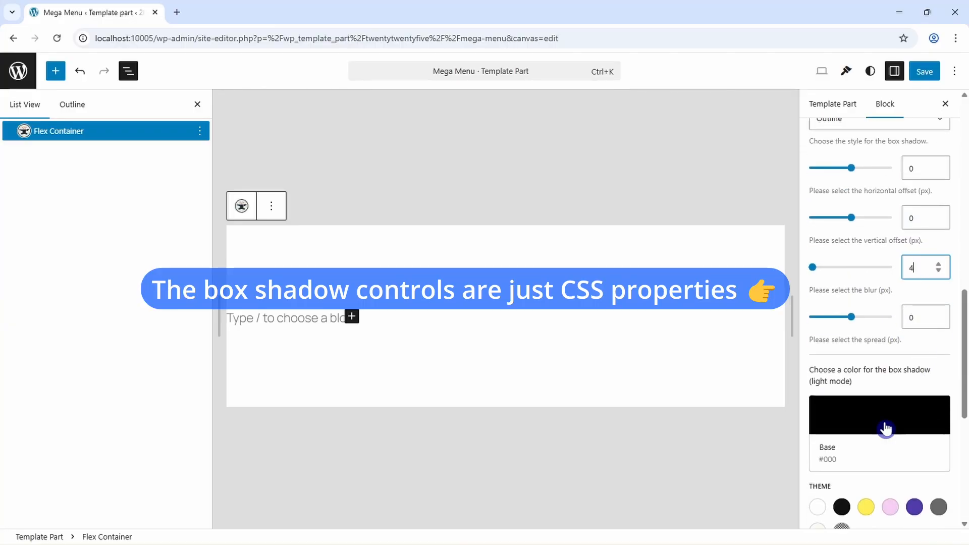
left_click(886, 430)
left_click_drag(932, 311, 886, 312)
Step: Insert a Grid Container block inside the Flex Container
left_click(352, 313)
left_click(352, 317)
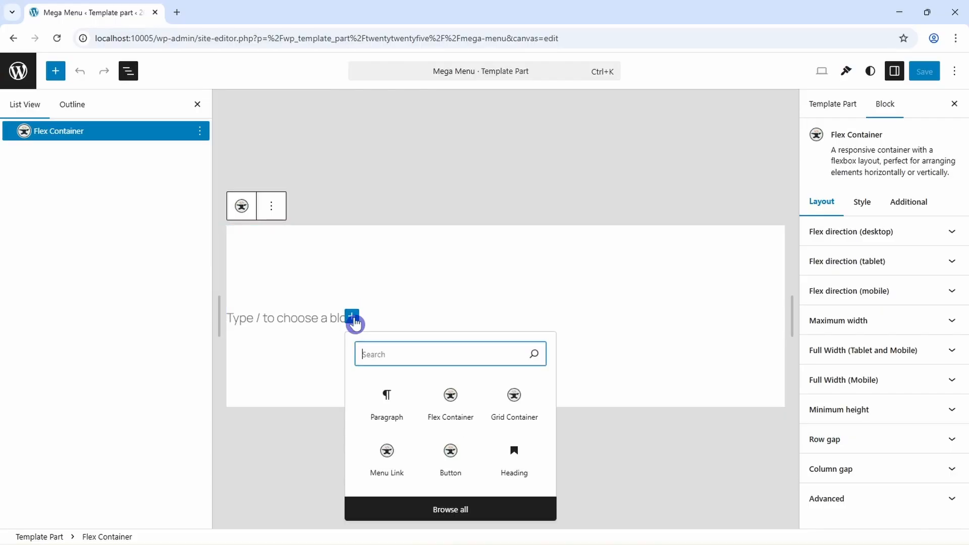
left_click(524, 403)
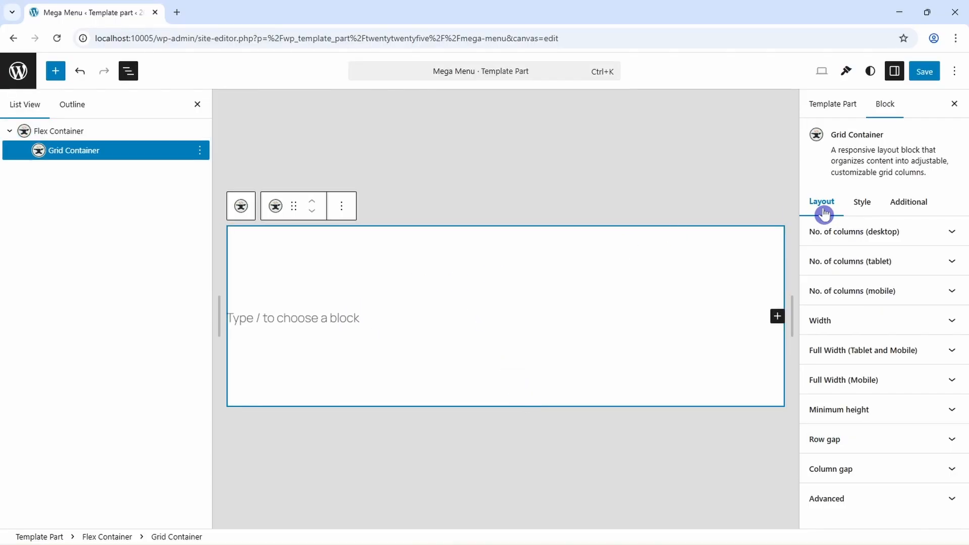
Step: Set the Grid Container's number of columns to 3 for both desktop and tablet
left_click(819, 234)
left_click(912, 261)
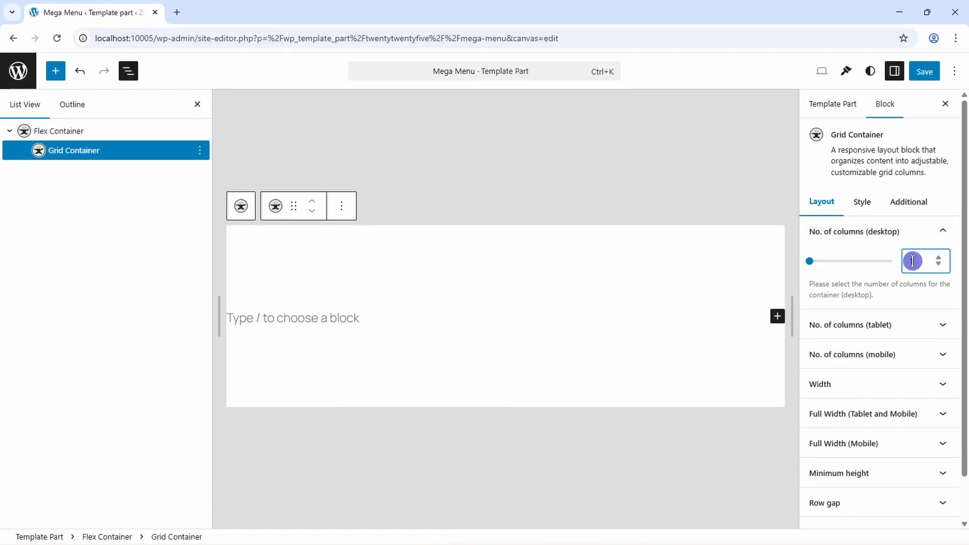
type("3")
left_click(902, 323)
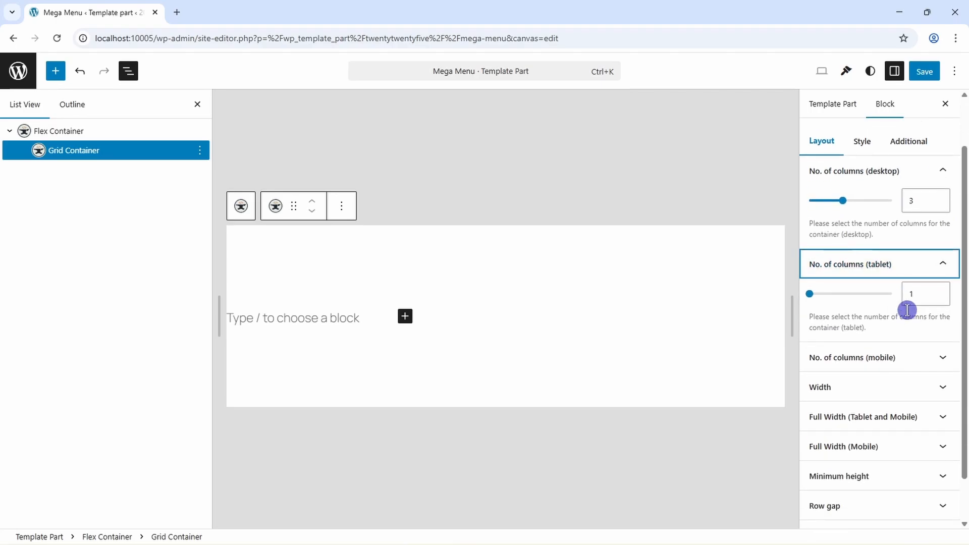
left_click(900, 295)
type("3")
Step: Try setting the Grid Container's number of mobile columns to 3, and undo the change
left_click(889, 357)
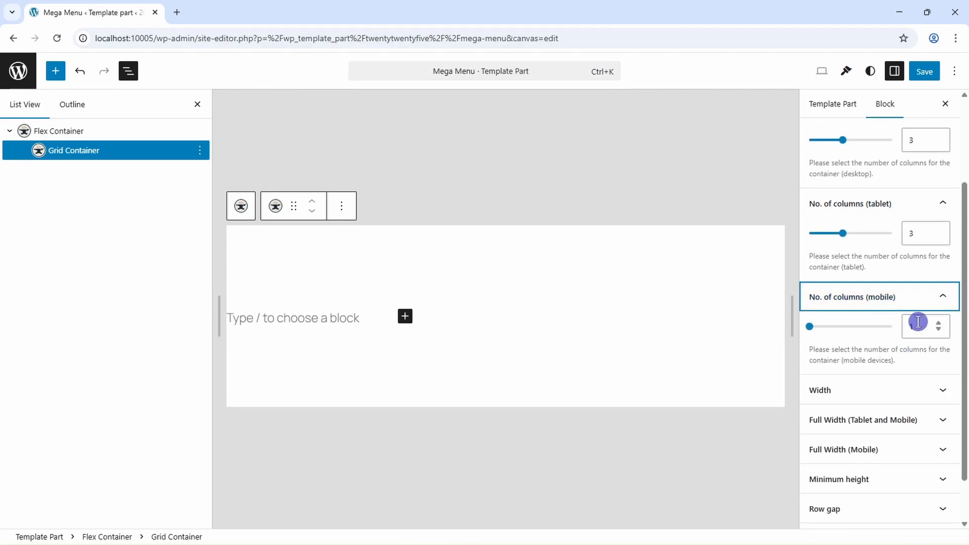
left_click(906, 323)
type("3")
key("ctrl+z")
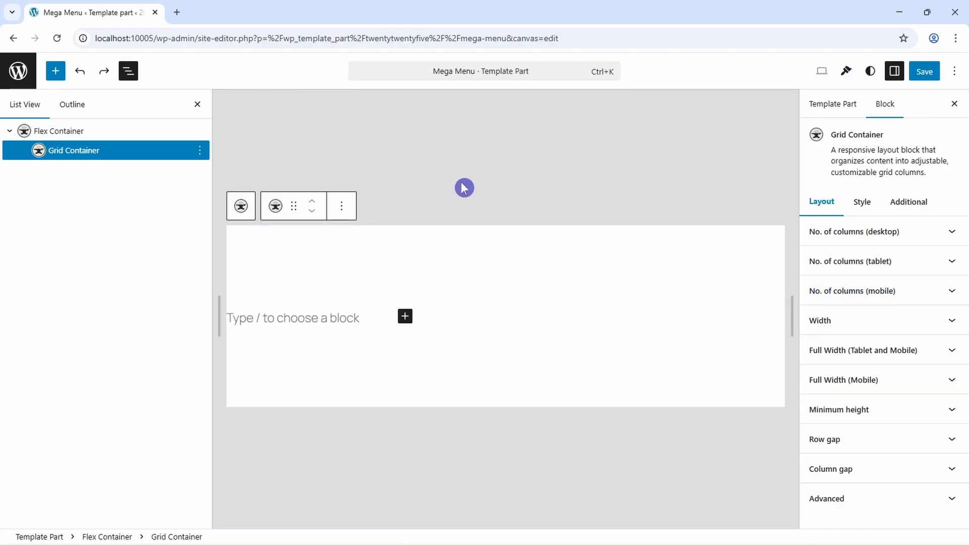
Step: Insert a Flex Container block inside the Grid Container and duplicate it twice to make three column containers
left_click(405, 316)
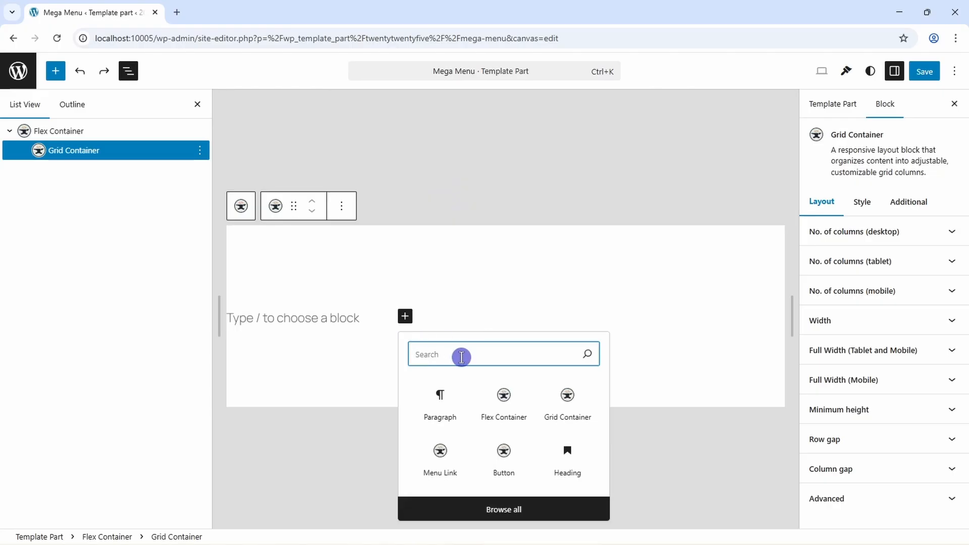
type("flex")
left_click(442, 401)
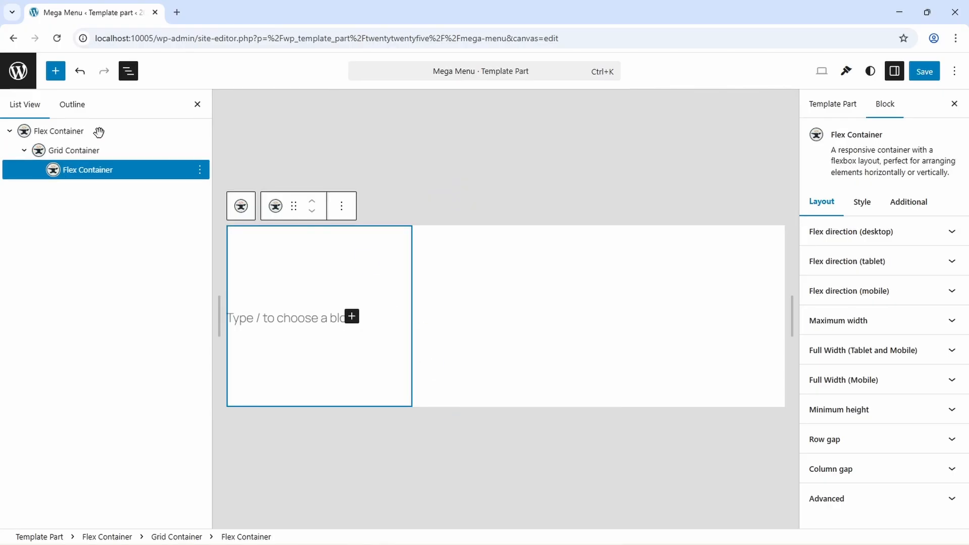
right_click(72, 176)
left_click(112, 251)
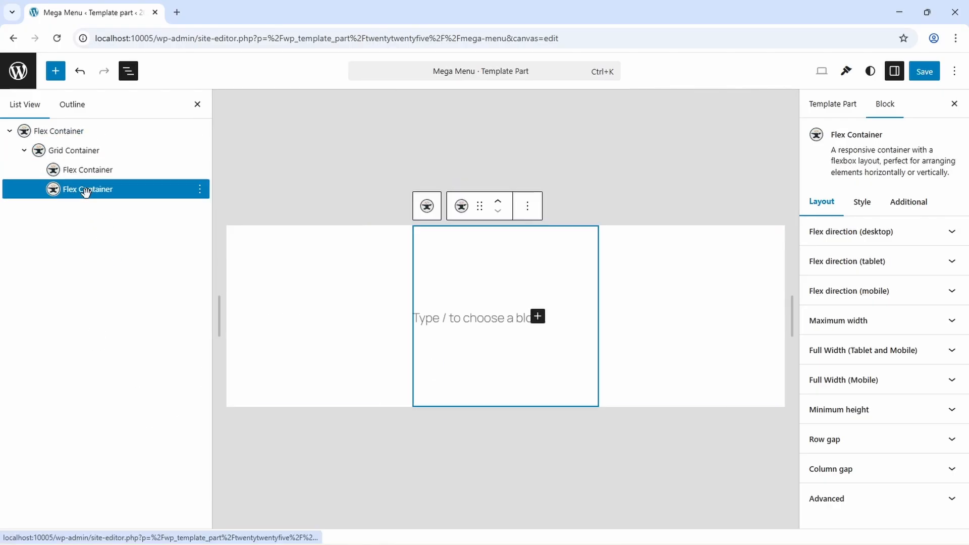
right_click(82, 190)
left_click(140, 269)
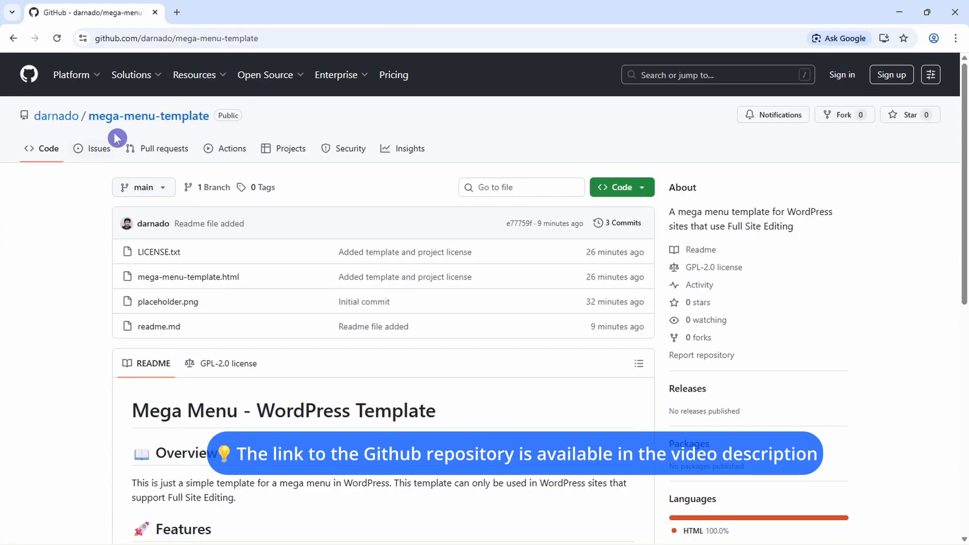
Step: In the mega-menu-template repository on GitHub, open mega-menu-template.html and copy its entire code
left_click(199, 278)
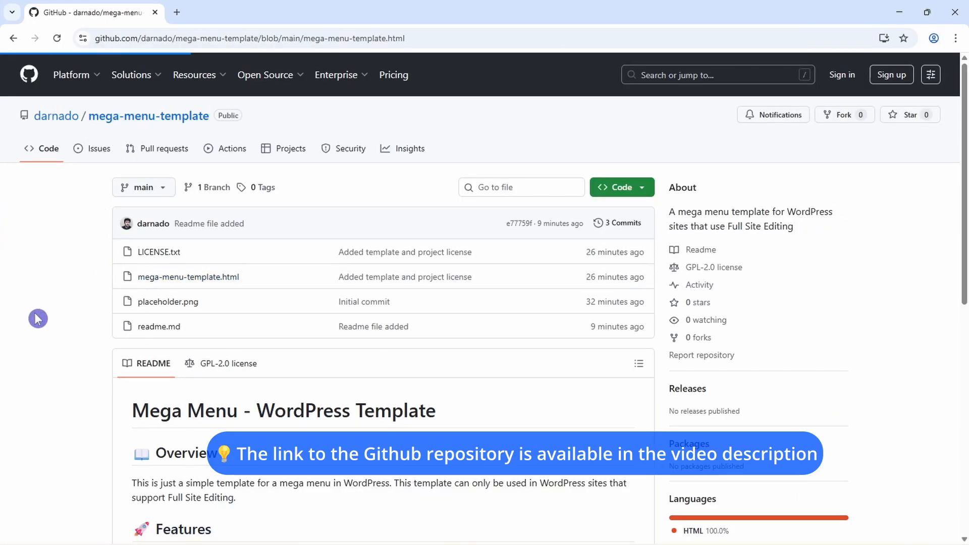
scroll(339, 321, "down", 3)
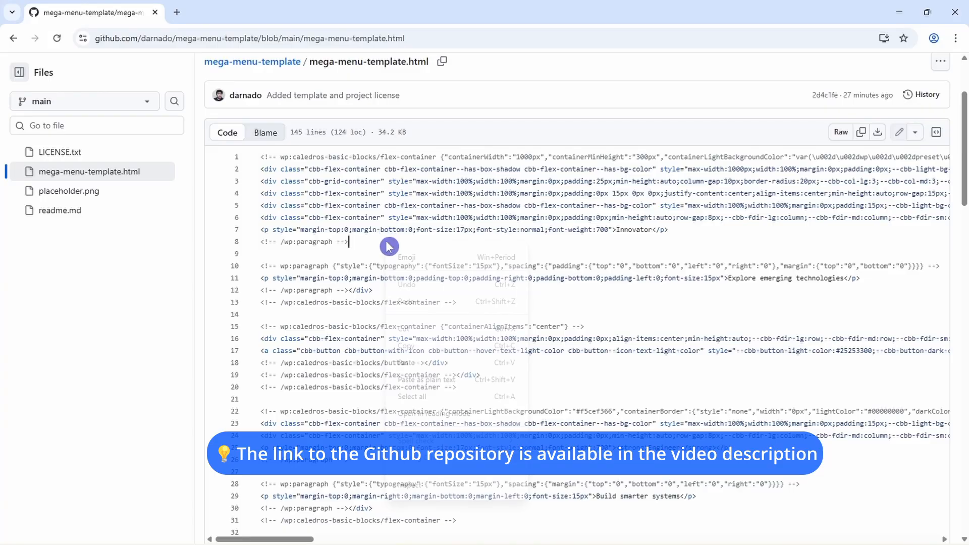
right_click(389, 247)
left_click(432, 397)
right_click(377, 212)
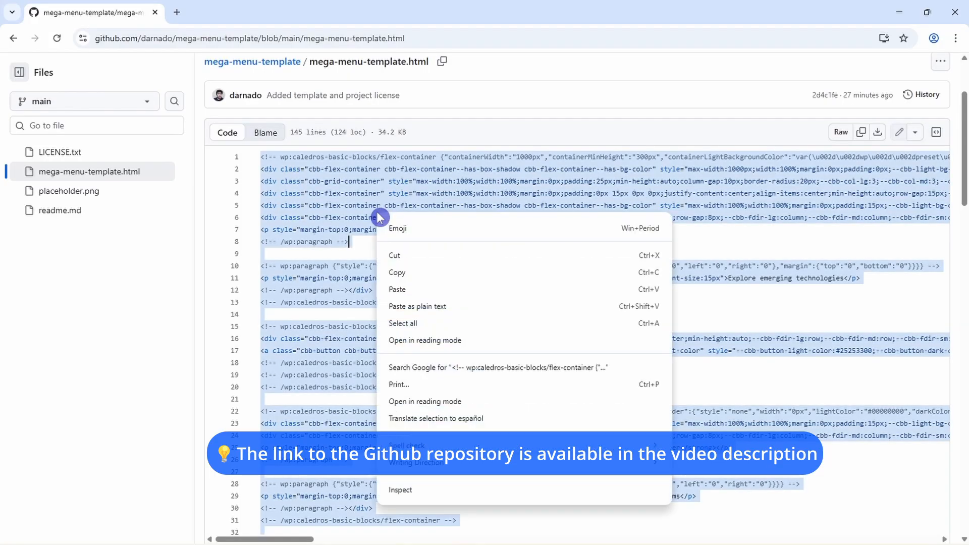
left_click(405, 275)
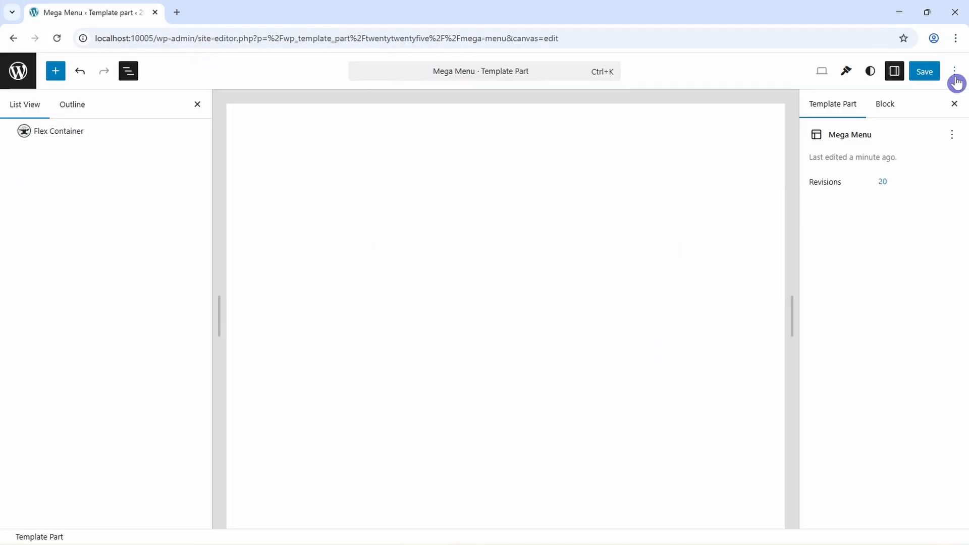
Step: Back in the WordPress site editor, replace all of the Mega Menu template part's code with the copied template code and save it
left_click(954, 78)
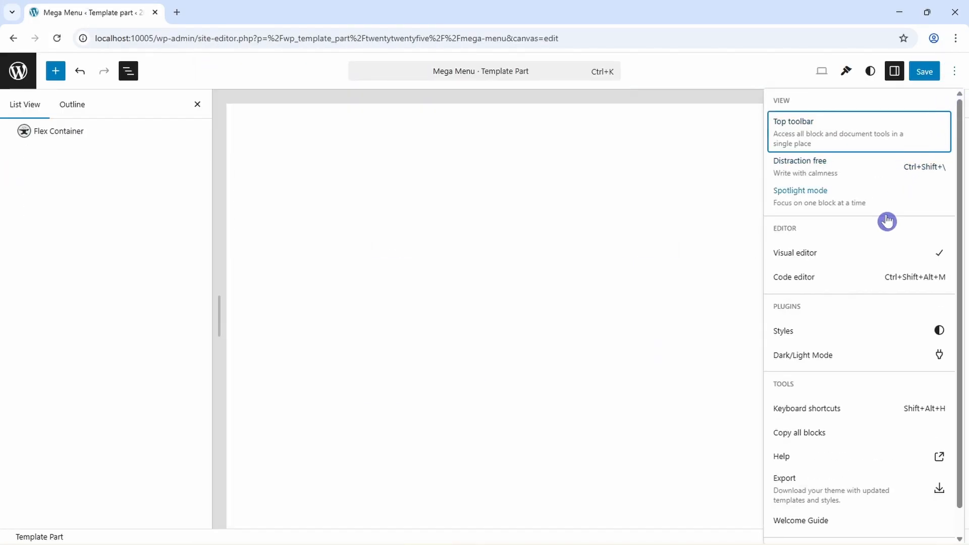
left_click(835, 280)
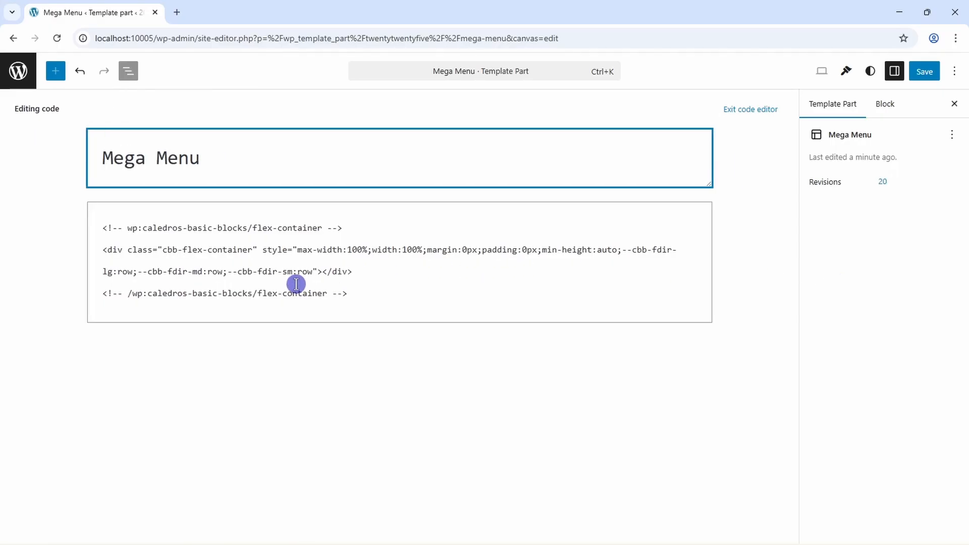
left_click_drag(357, 293, 103, 235)
key("BackSpace")
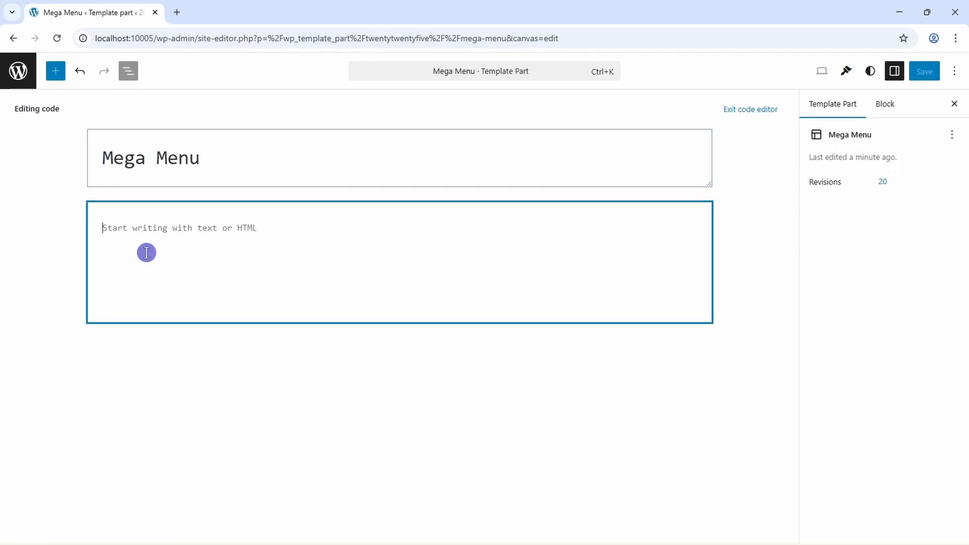
key("ctrl+v")
scroll(421, 274, "up", 5)
scroll(421, 275, "up", 5)
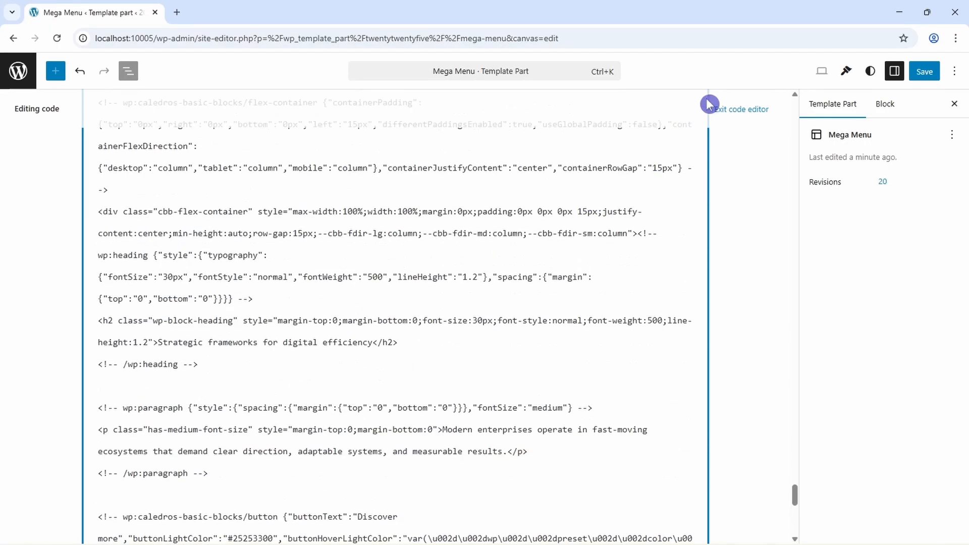
left_click(725, 107)
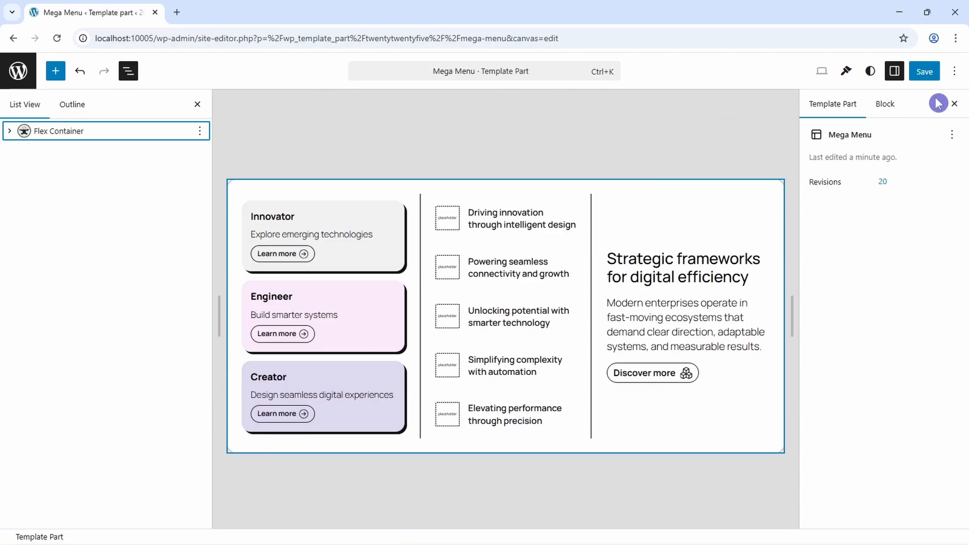
left_click(926, 71)
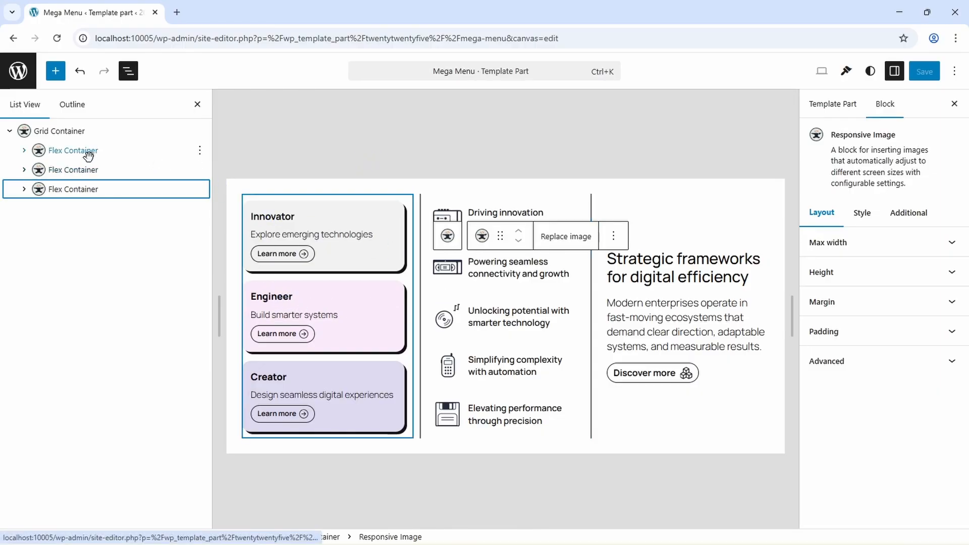
Step: Examine the Grid Container, its three column Flex Containers and the card containers nested in the first column
left_click(67, 133)
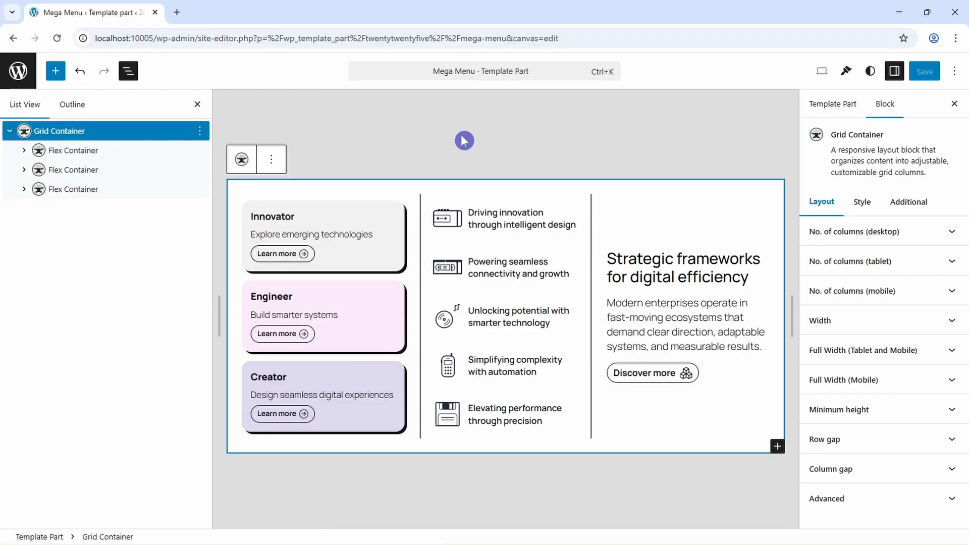
left_click(70, 151)
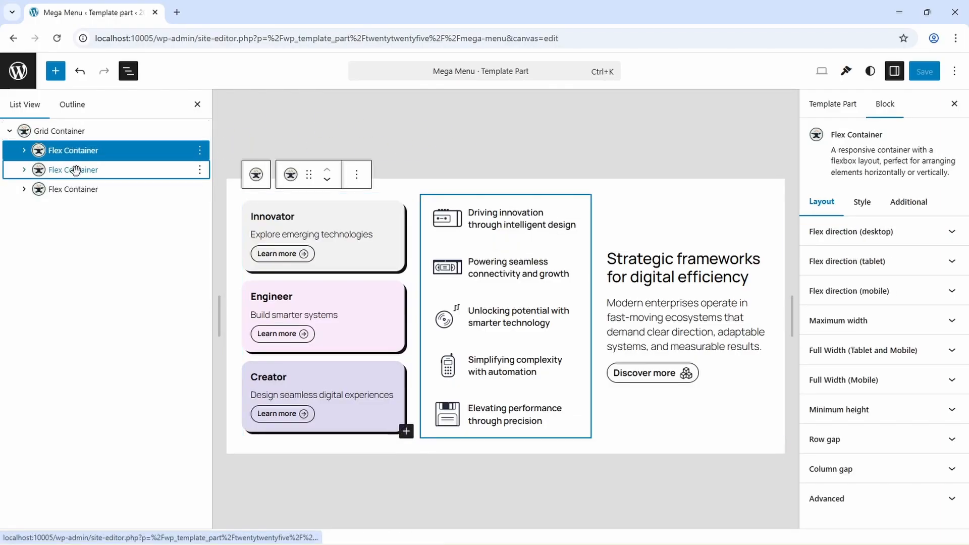
left_click(73, 170)
left_click(76, 190)
left_click(81, 147)
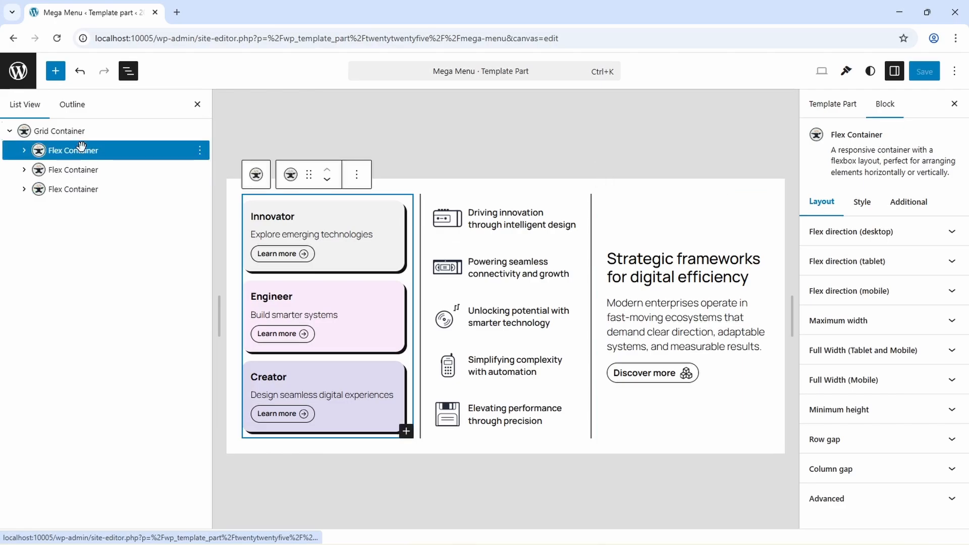
left_click(24, 153)
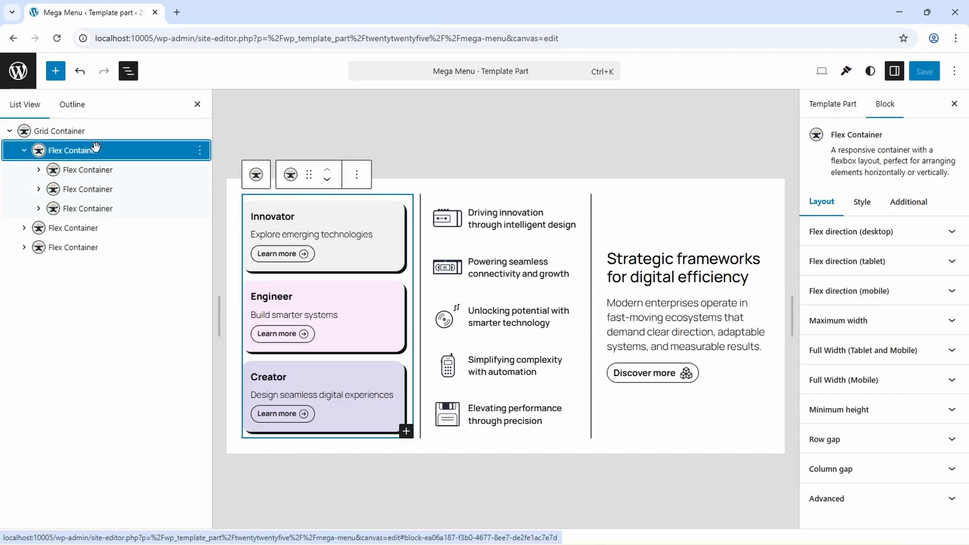
left_click(105, 170)
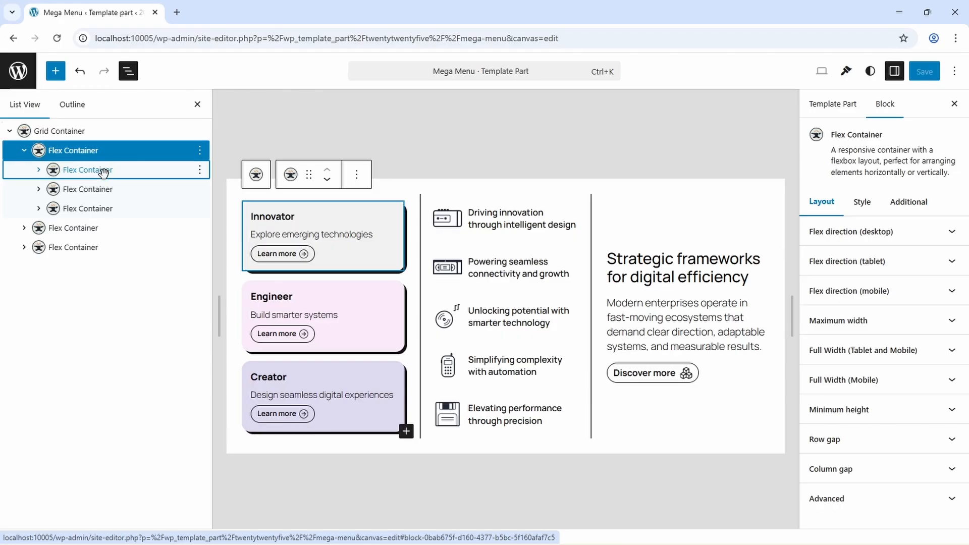
left_click(106, 194)
left_click(113, 209)
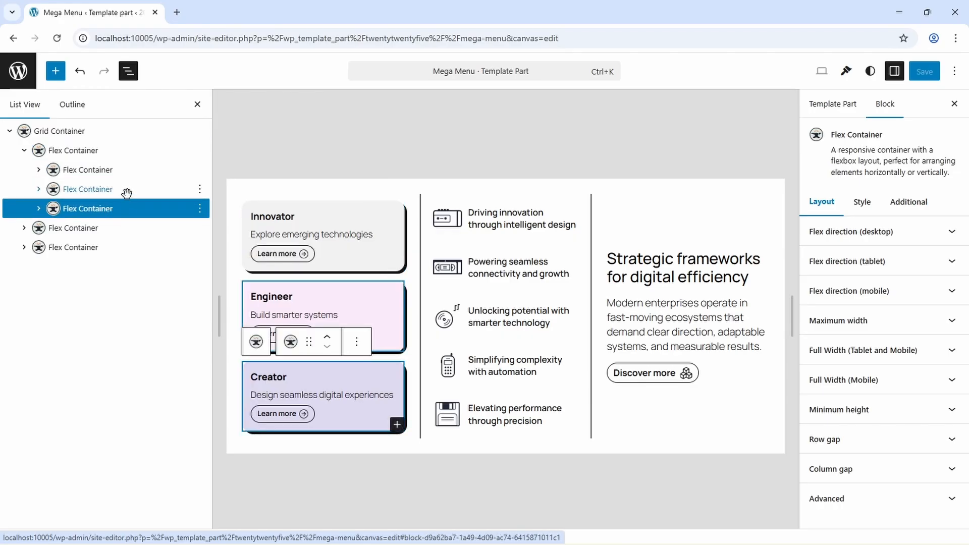
left_click(117, 174)
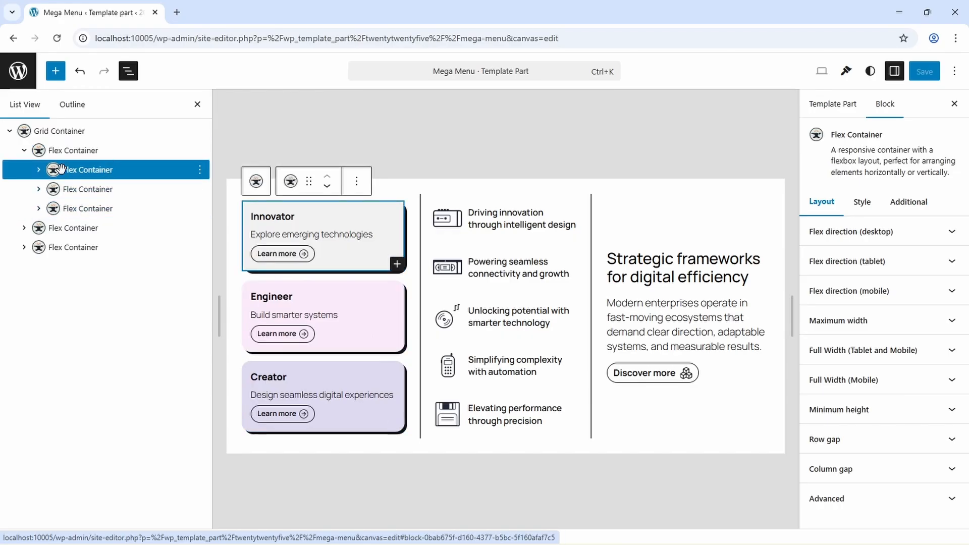
Step: Examine the structure of the Innovator card: its two inner Flex Containers, both paragraphs and the Button with Icon
left_click(40, 170)
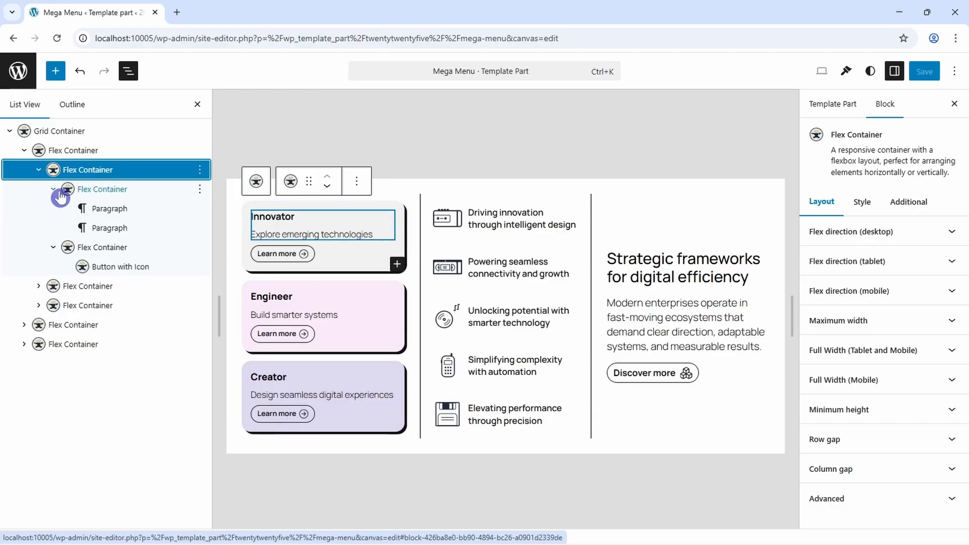
left_click(54, 192)
left_click(53, 208)
left_click(99, 189)
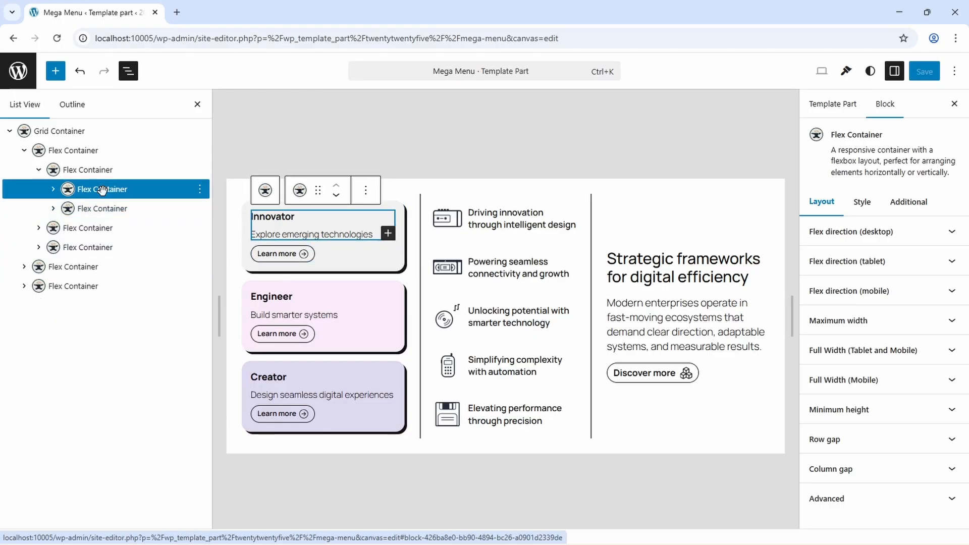
left_click(108, 207)
left_click(112, 187)
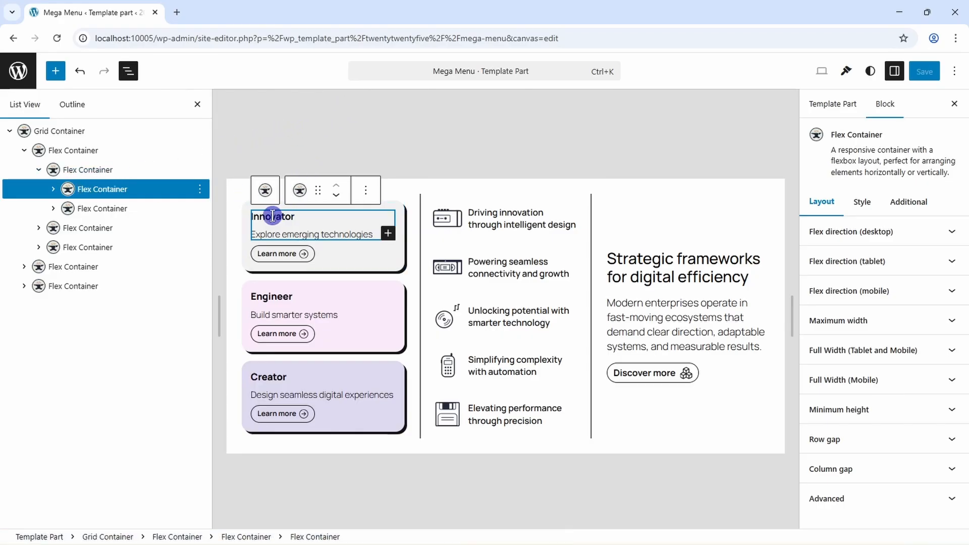
left_click(54, 189)
left_click(126, 208)
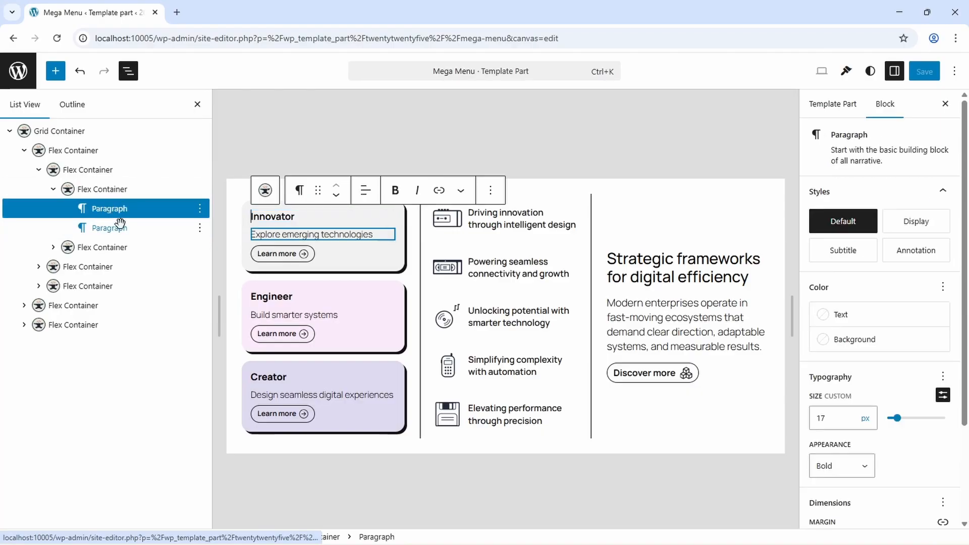
left_click(124, 227)
left_click(53, 248)
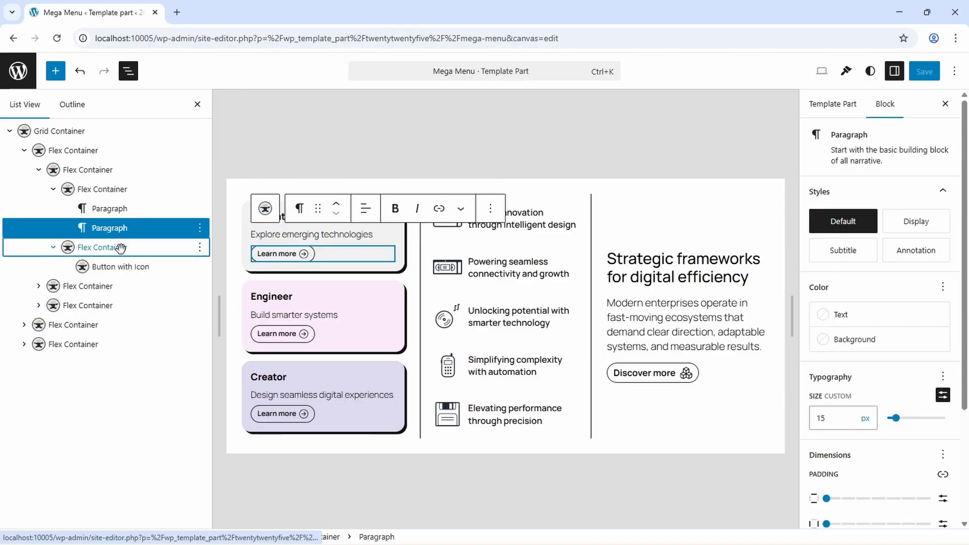
left_click(121, 247)
left_click(120, 267)
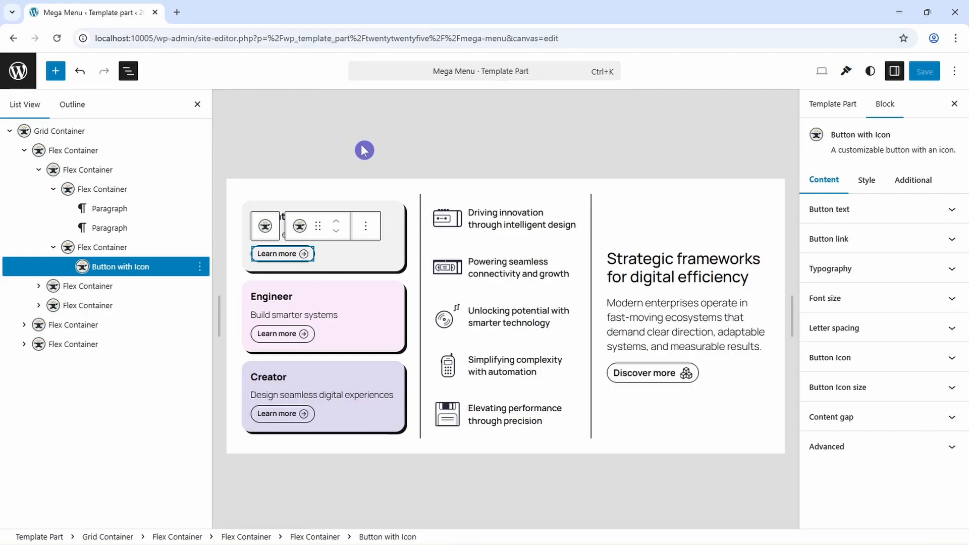
Step: Duplicate the Innovator card's Flex Container in the first column
left_click(39, 170)
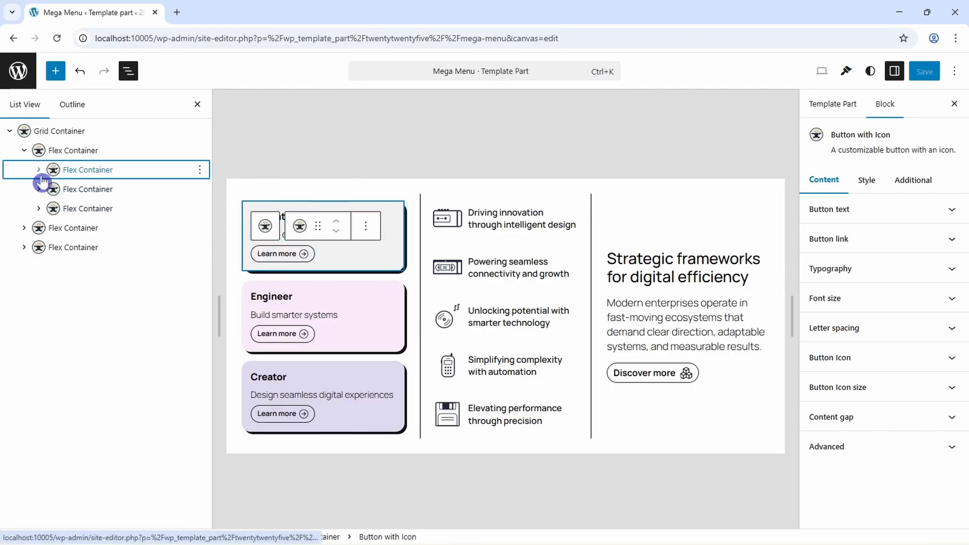
left_click(94, 170)
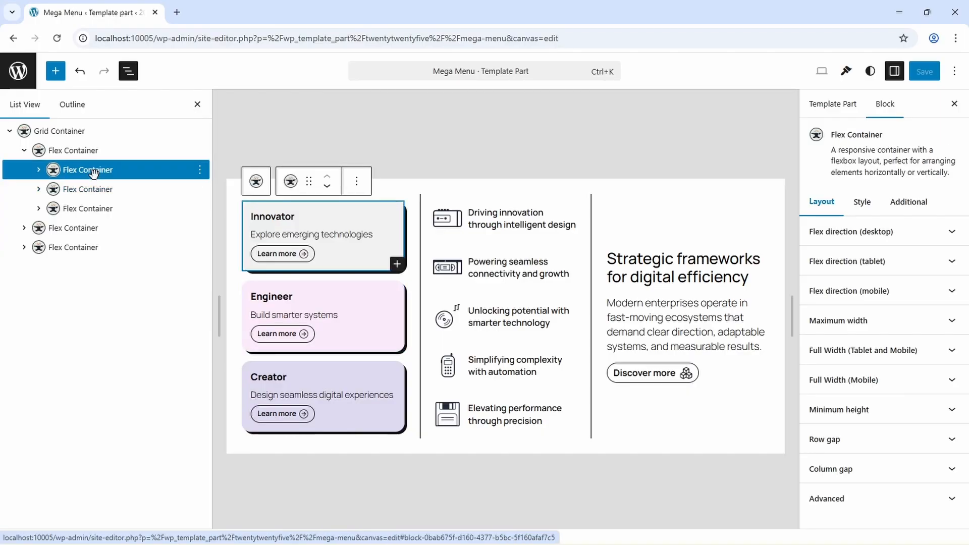
right_click(94, 173)
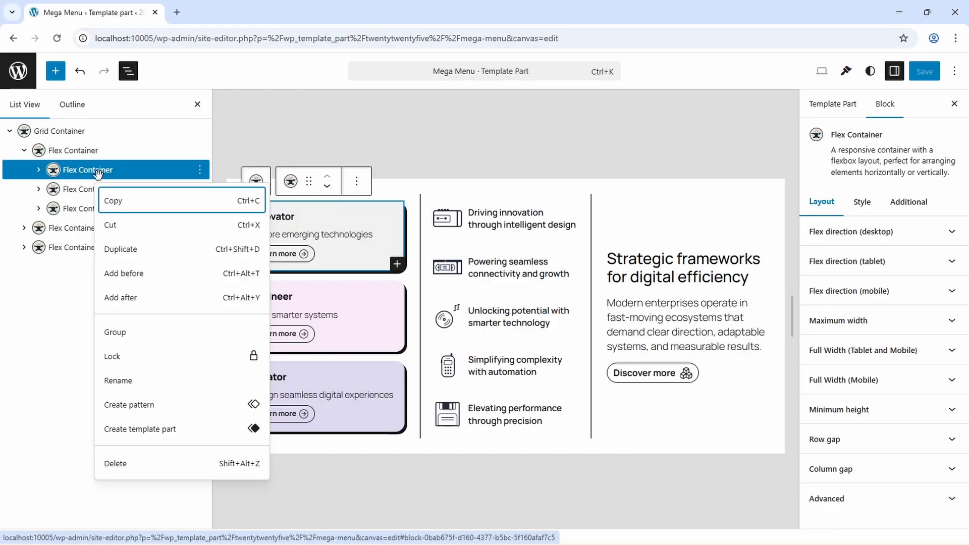
left_click(122, 250)
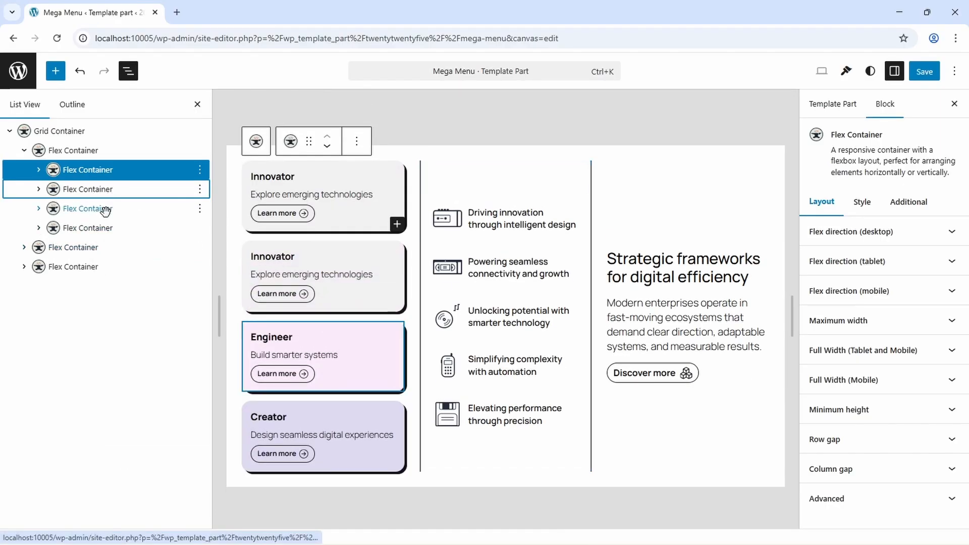
Step: Undo the duplication of the Innovator card and check that card's light-mode background color setting
left_click(80, 71)
left_click(51, 172)
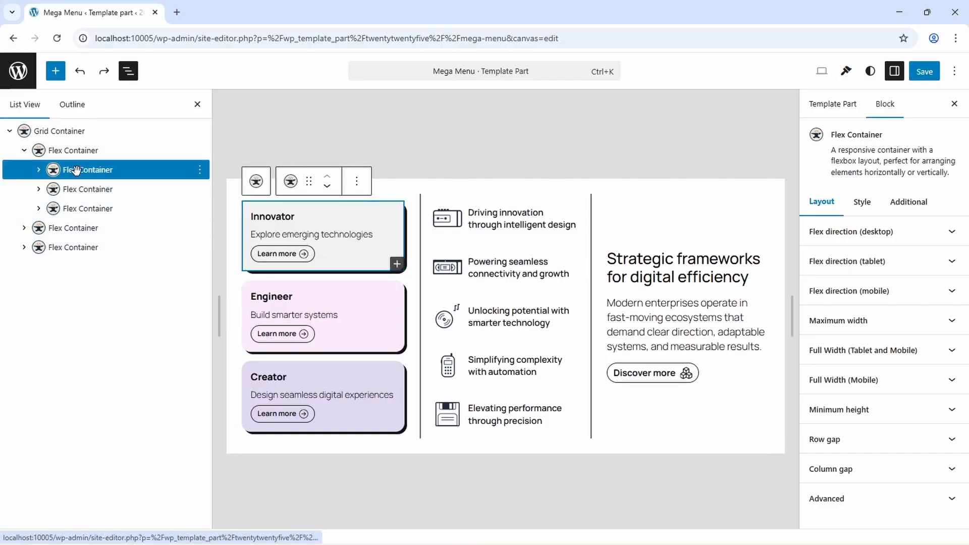
left_click(863, 203)
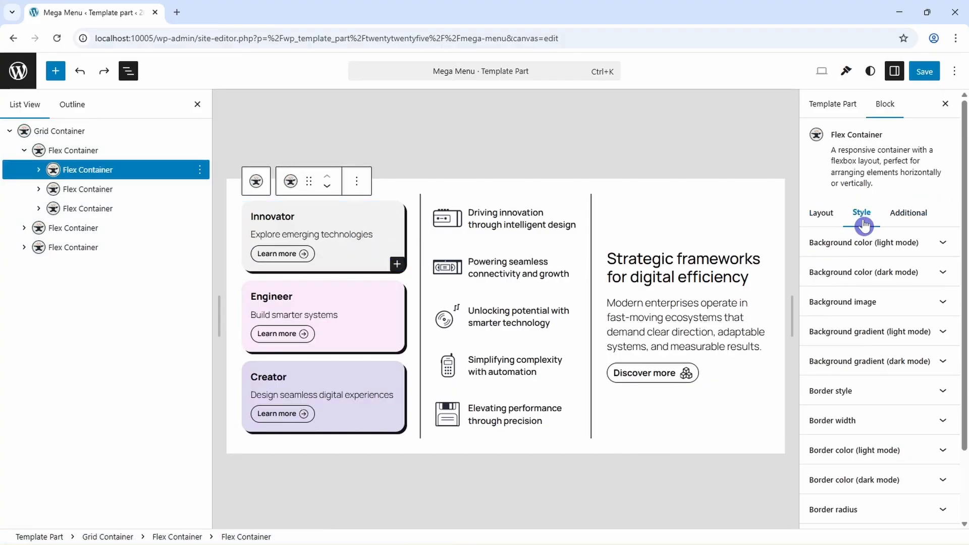
left_click(874, 247)
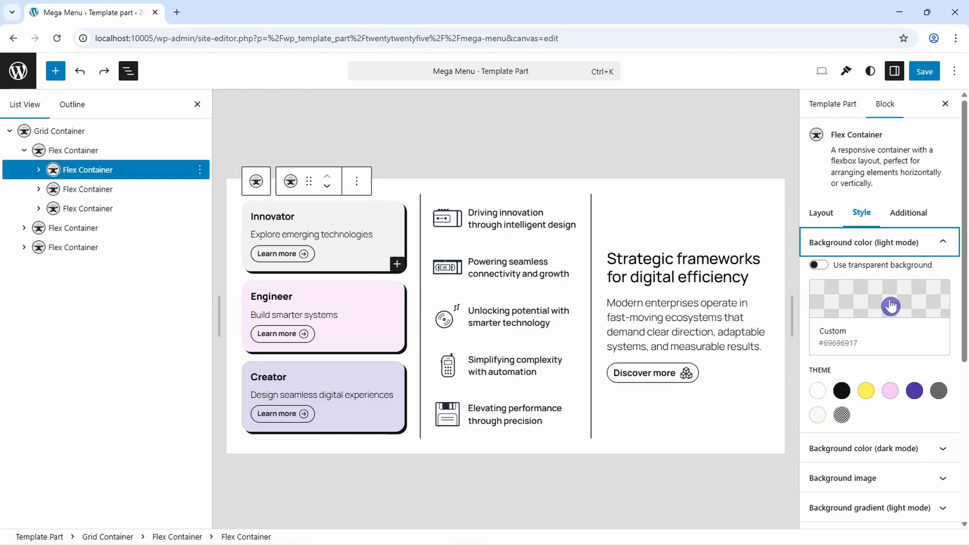
left_click(80, 190)
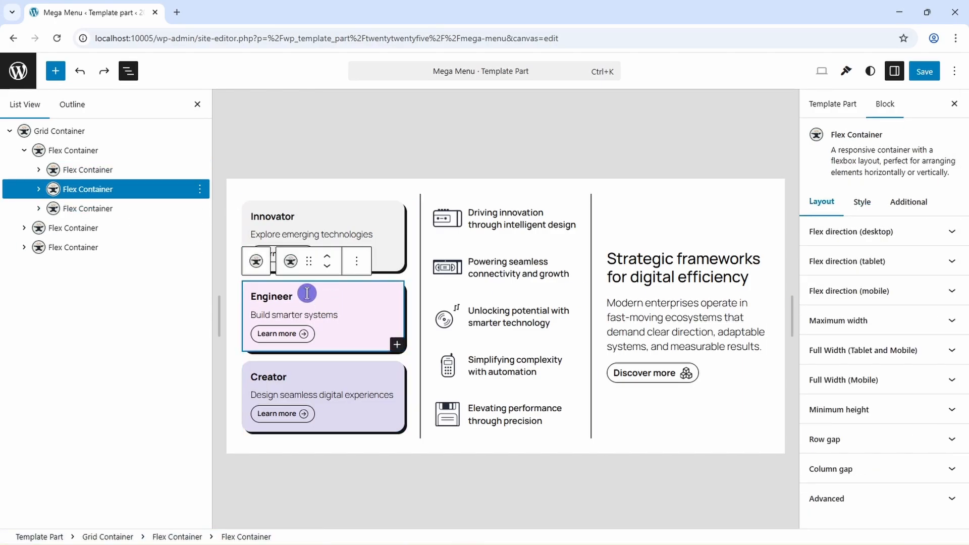
Step: Examine the second column's Flex Container and the five item containers nested in it
left_click(84, 151)
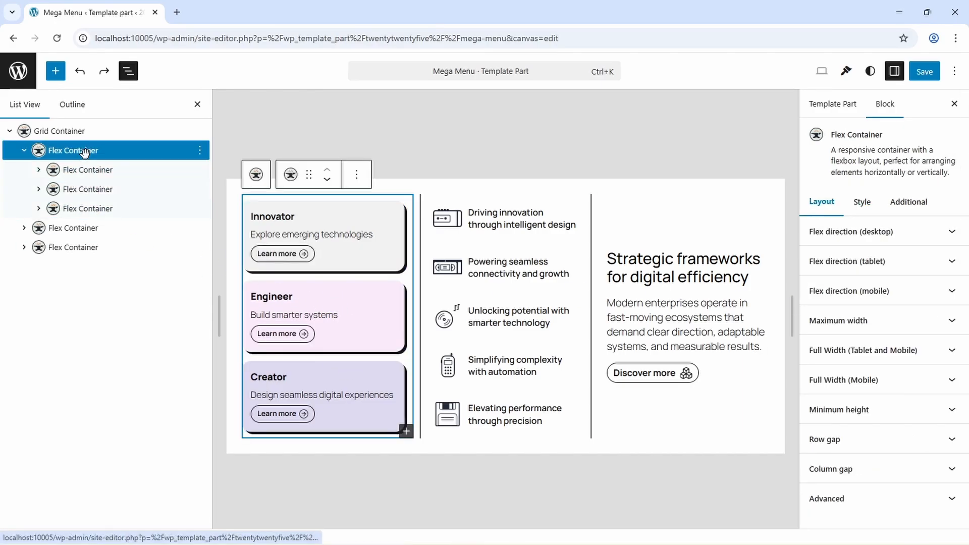
left_click(25, 229)
left_click(24, 149)
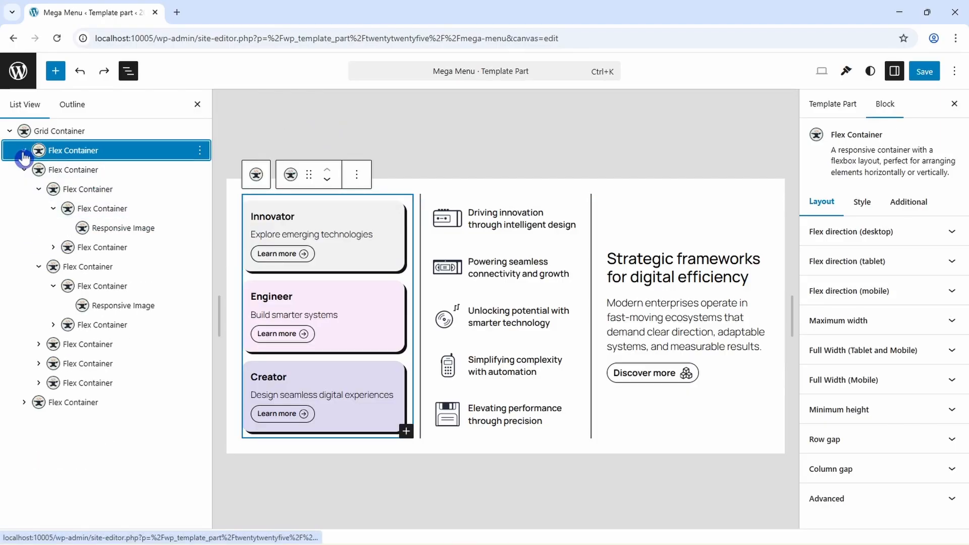
left_click(39, 208)
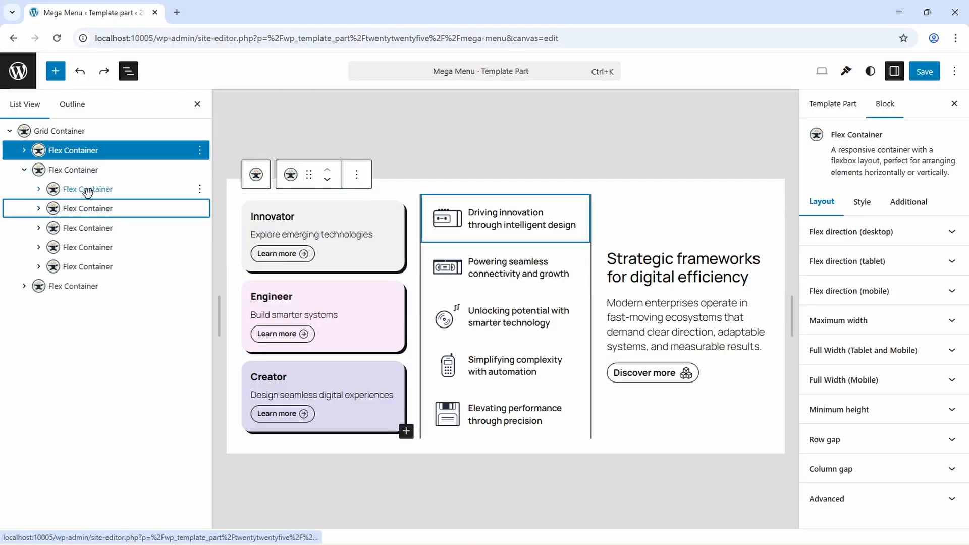
left_click(89, 190)
left_click(93, 228)
left_click(93, 266)
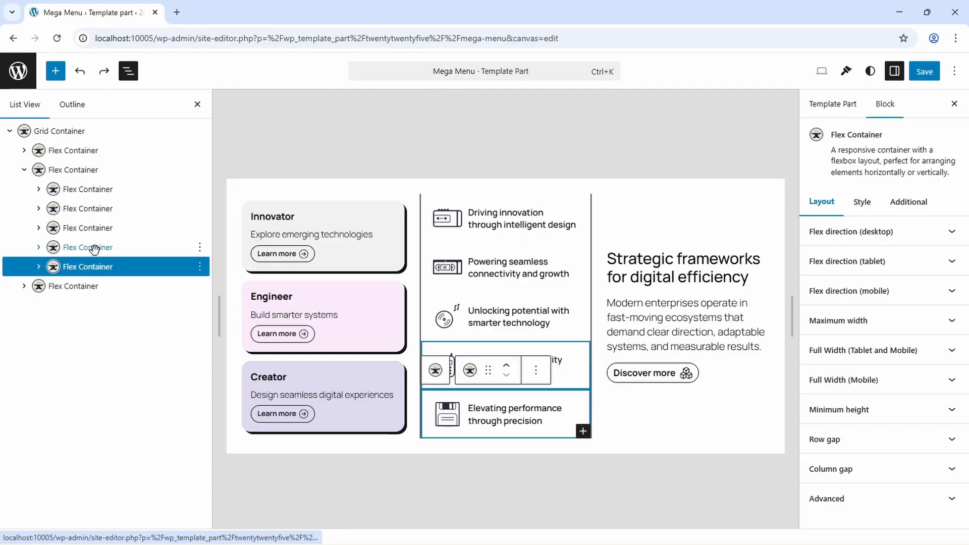
left_click(93, 247)
left_click(136, 189)
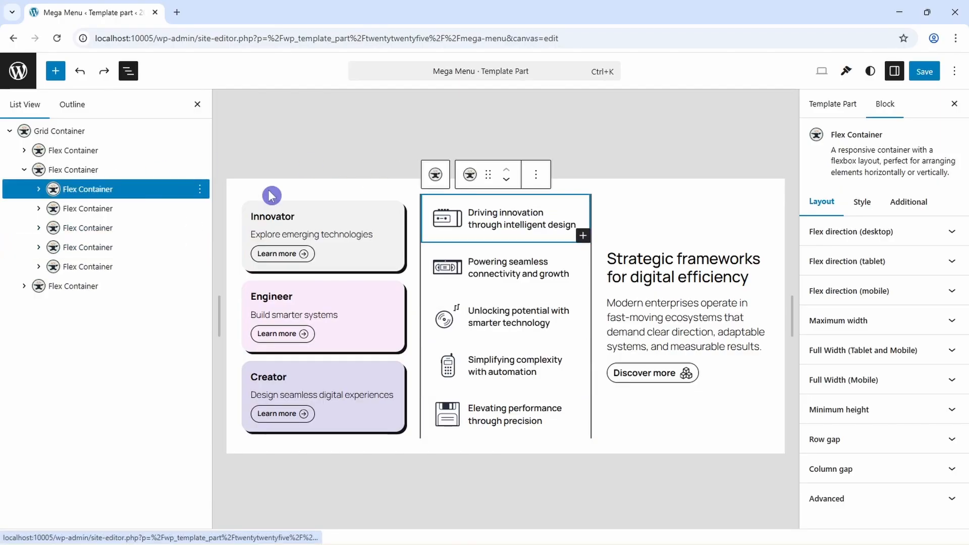
Step: Examine the two inner Flex Containers of the "Driving innovation" item and its desktop flex direction setting
left_click(39, 191)
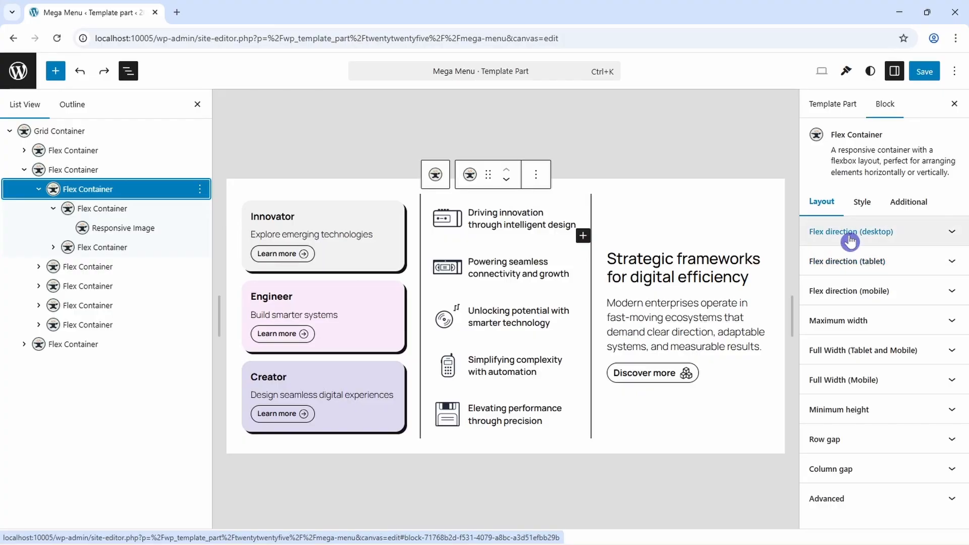
left_click(53, 209)
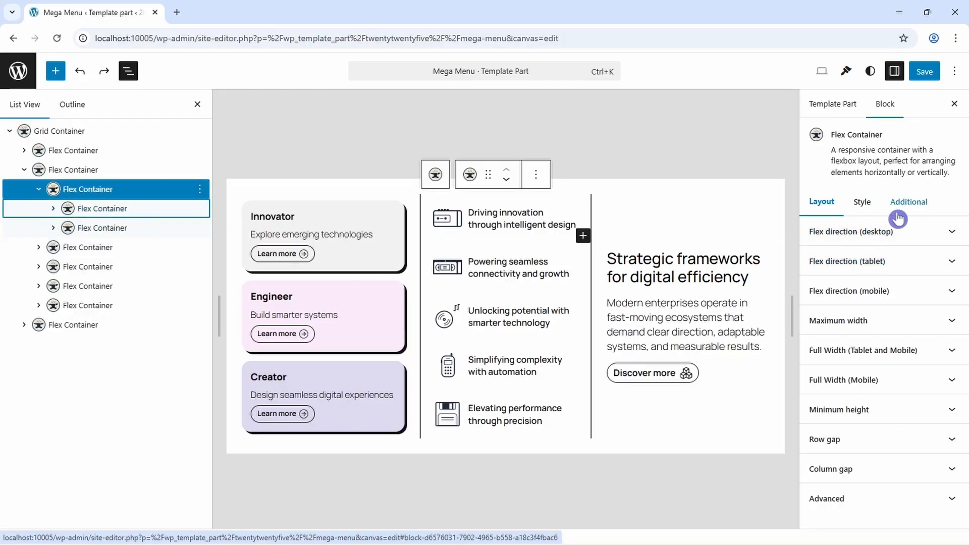
left_click(878, 236)
left_click(942, 241)
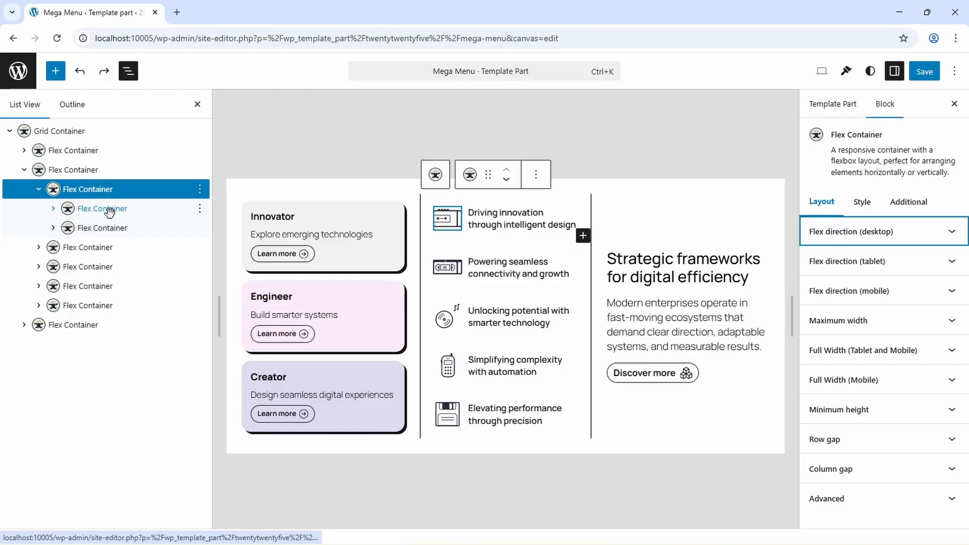
Step: Inspect the "Driving innovation" item's icon container and its Responsive Image's height and margin settings
left_click(54, 210)
left_click(103, 209)
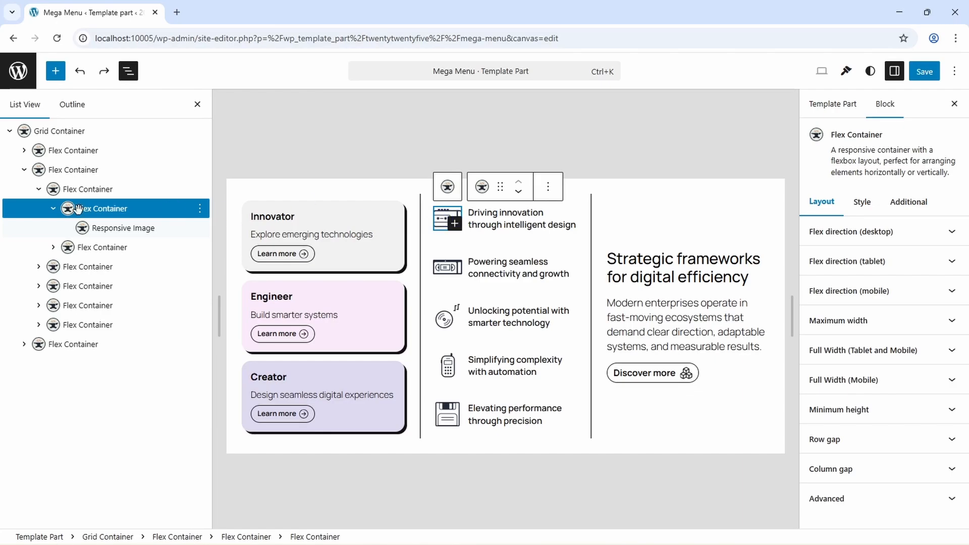
left_click(118, 230)
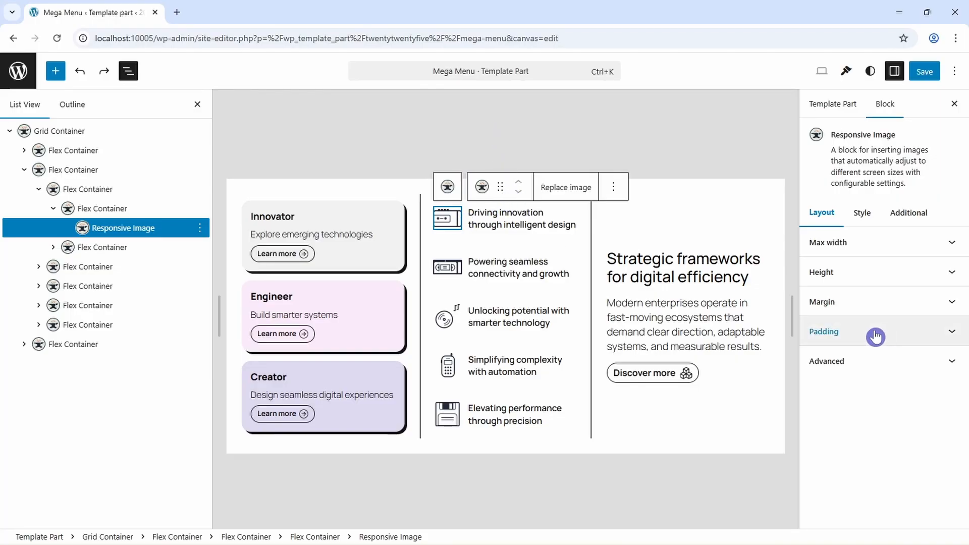
left_click(853, 277)
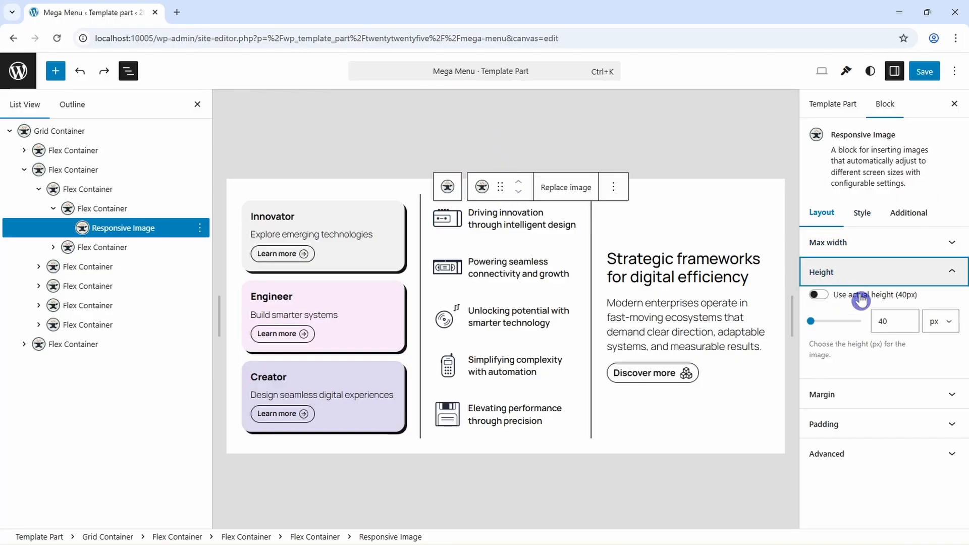
left_click(848, 395)
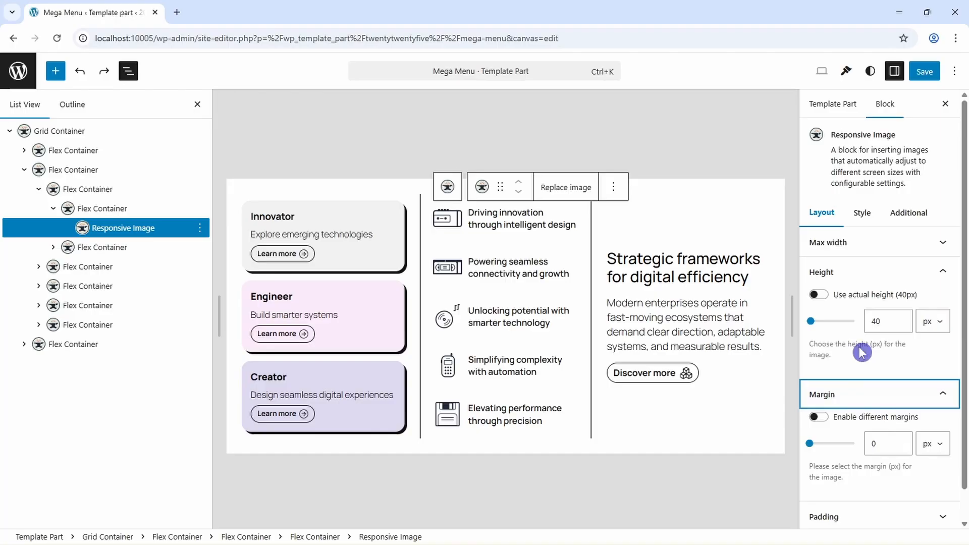
left_click(839, 275)
left_click(843, 303)
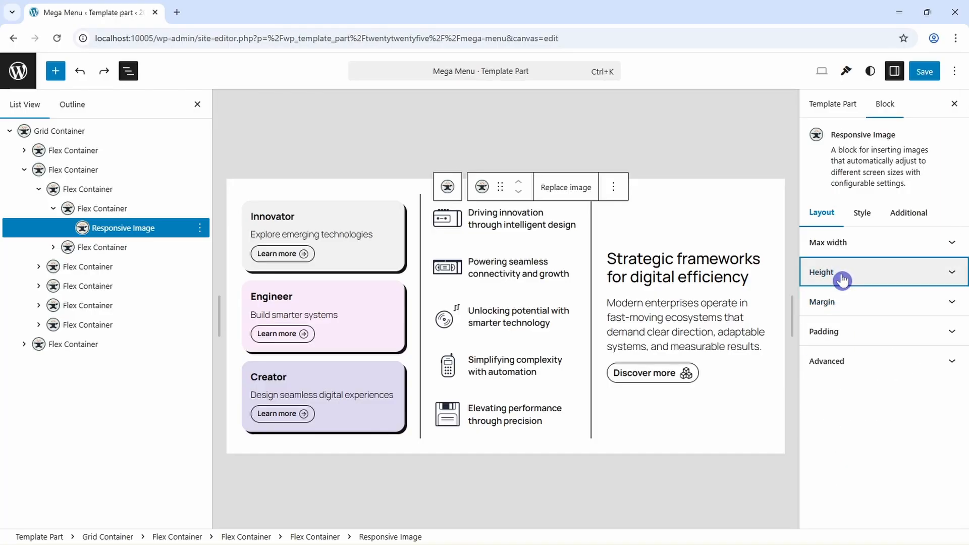
left_click(844, 277)
left_click(846, 281)
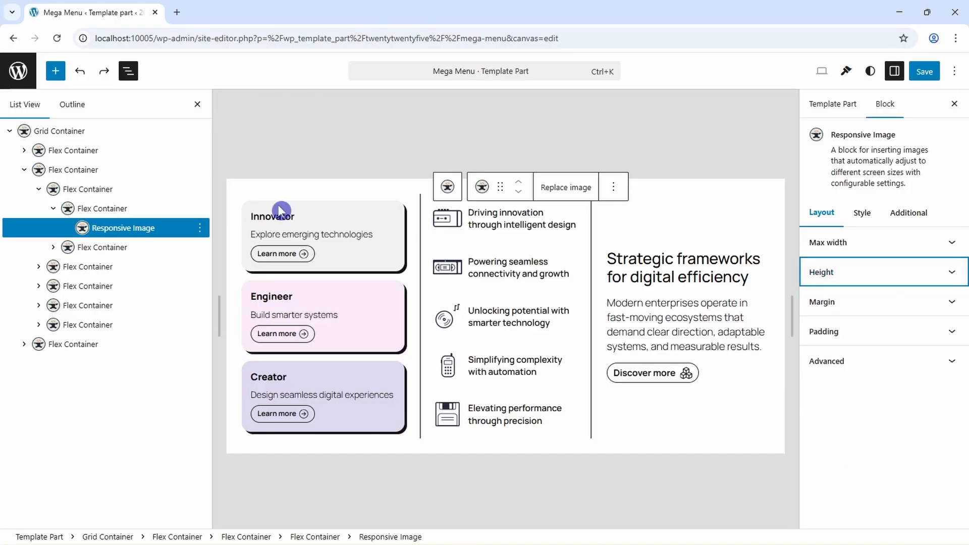
left_click(53, 211)
left_click(45, 190)
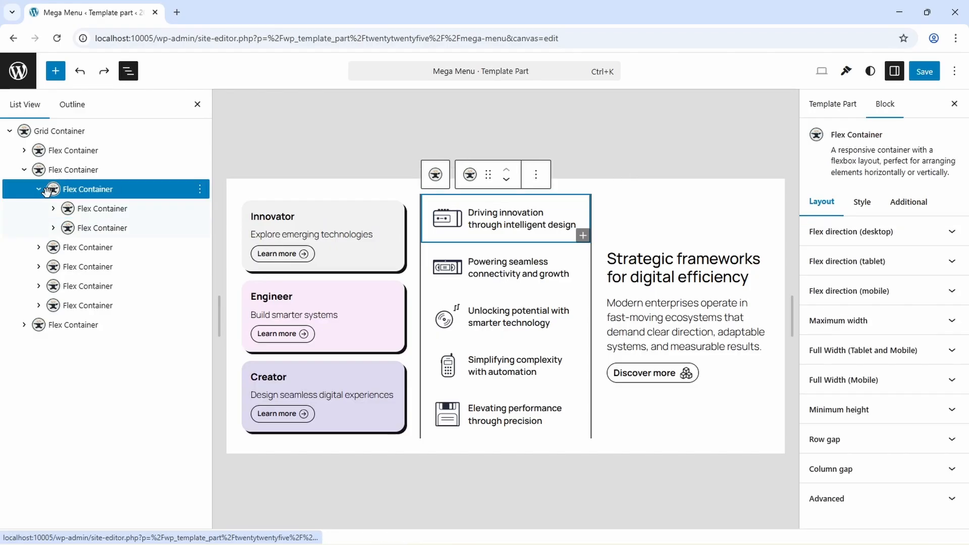
left_click(39, 190)
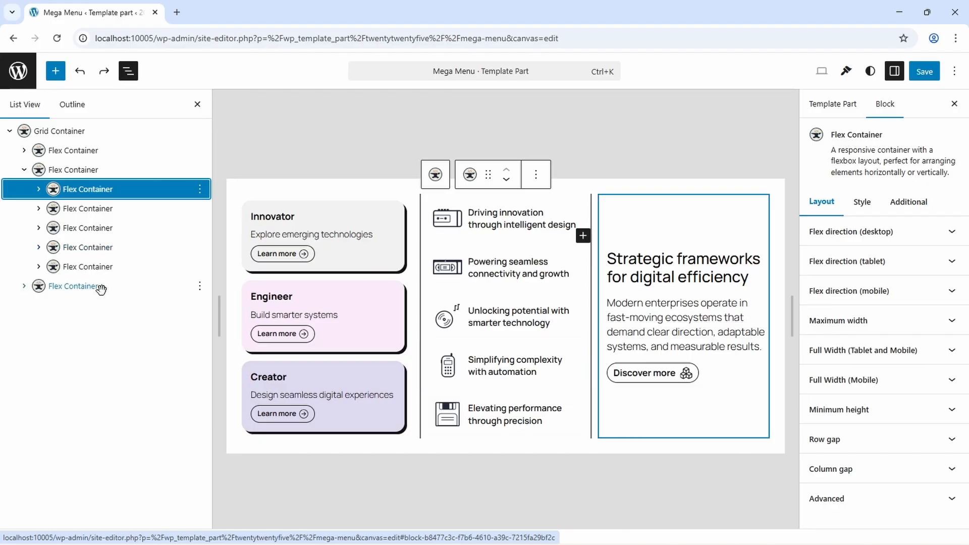
Step: Examine the third column's Flex Container with its heading, paragraph and Button with Icon
left_click(26, 171)
left_click(101, 187)
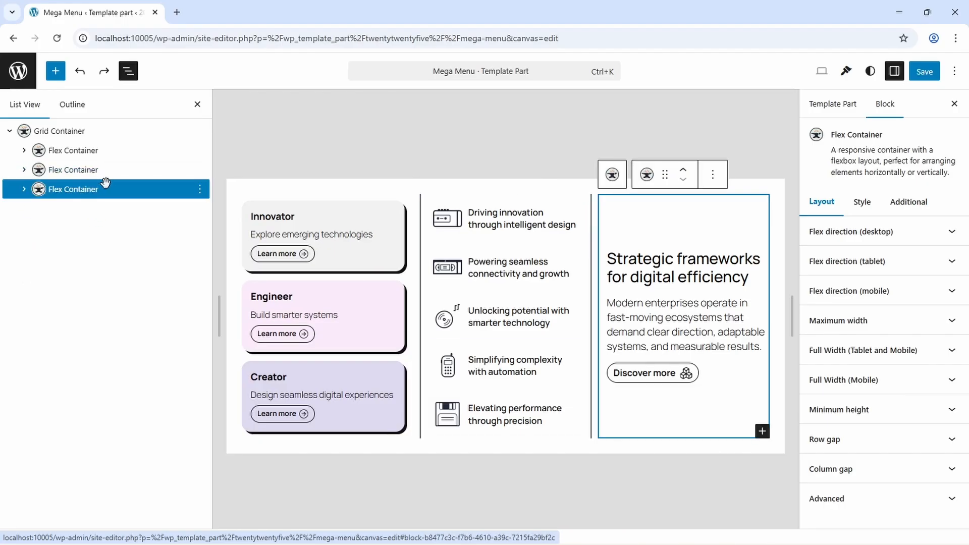
left_click(23, 189)
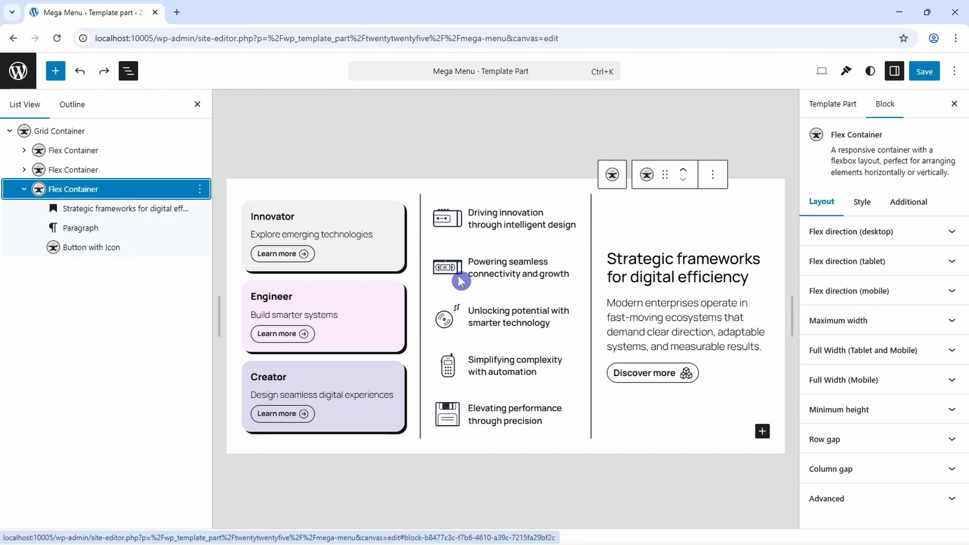
left_click(97, 209)
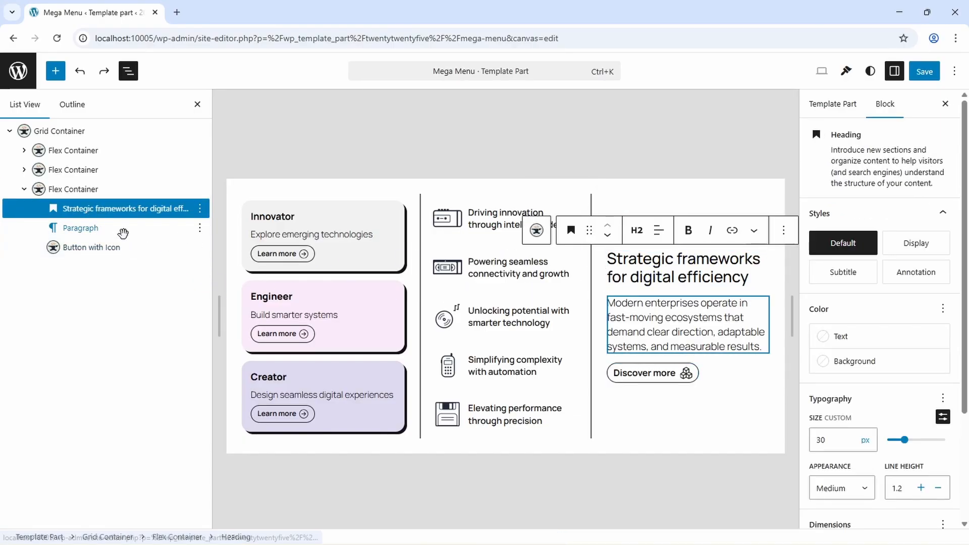
left_click(95, 249)
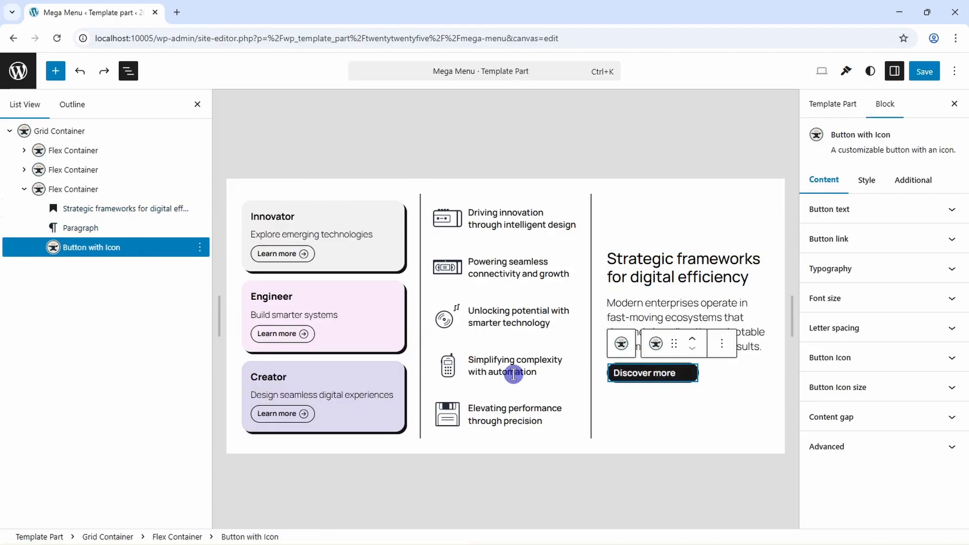
left_click(68, 189)
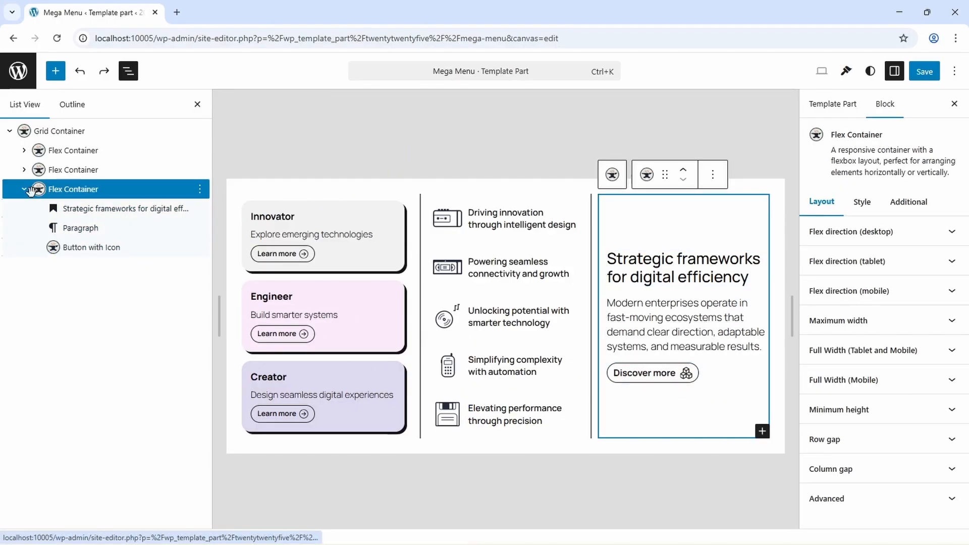
Step: Review the nesting of all three columns, including the inner containers of the Innovator and Engineer cards
left_click(24, 170)
left_click(23, 150)
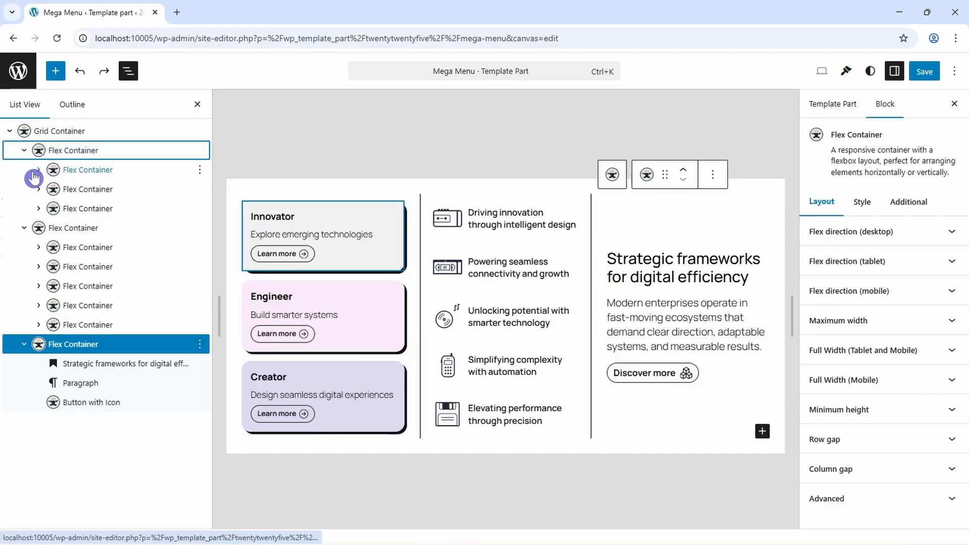
left_click(38, 170)
left_click(53, 190)
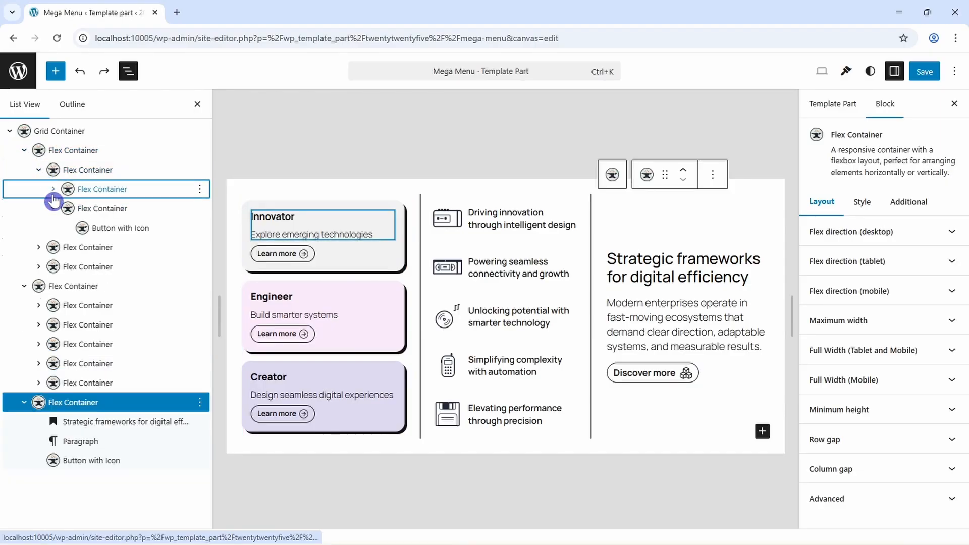
left_click(53, 208)
left_click(40, 230)
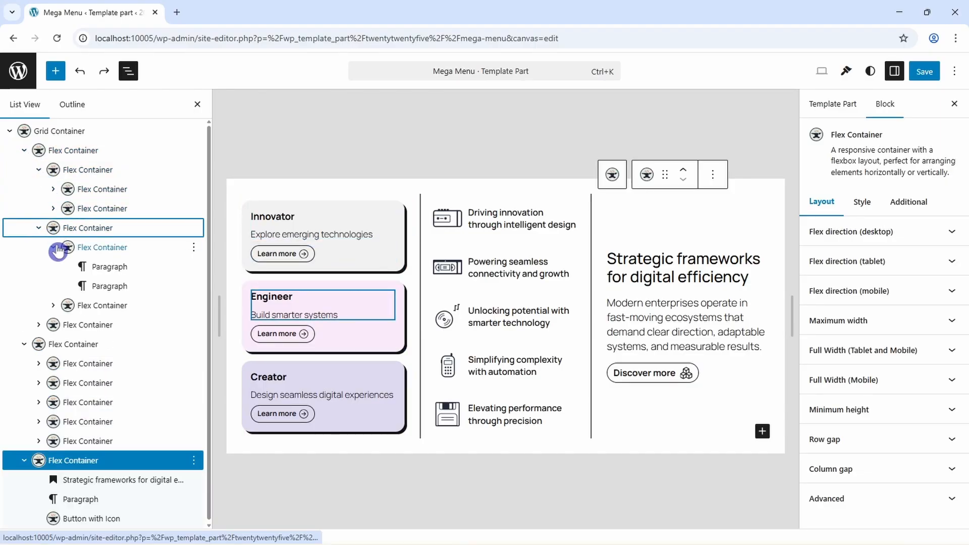
left_click(53, 248)
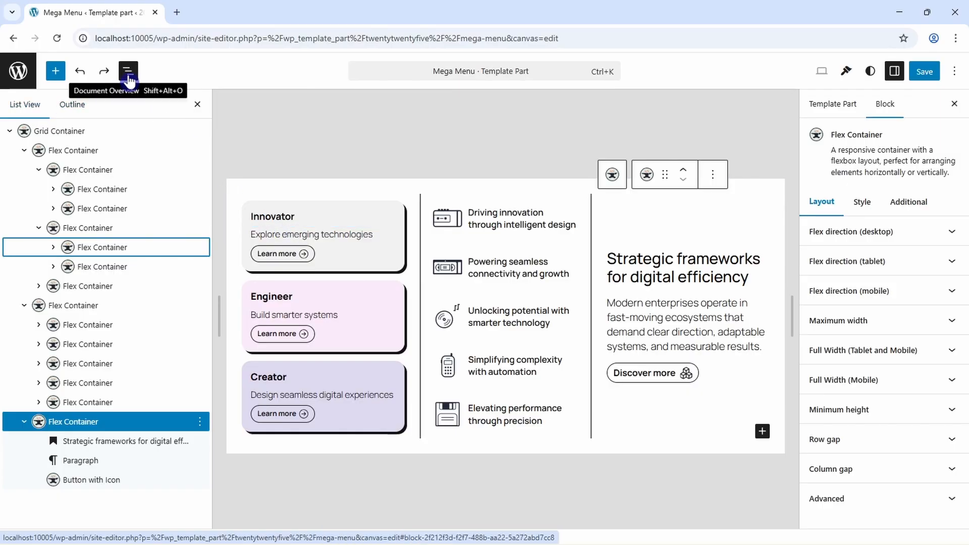
left_click(24, 98)
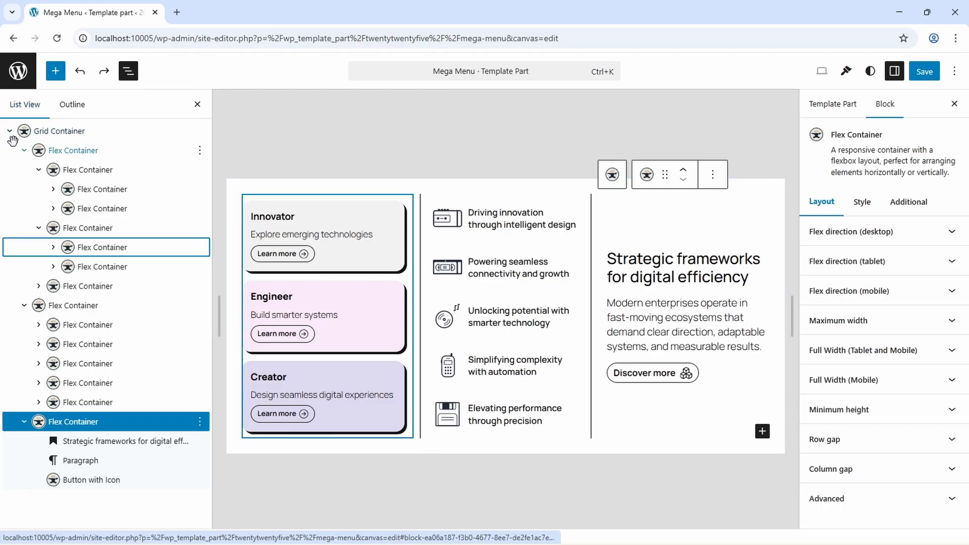
left_click(24, 150)
left_click(25, 170)
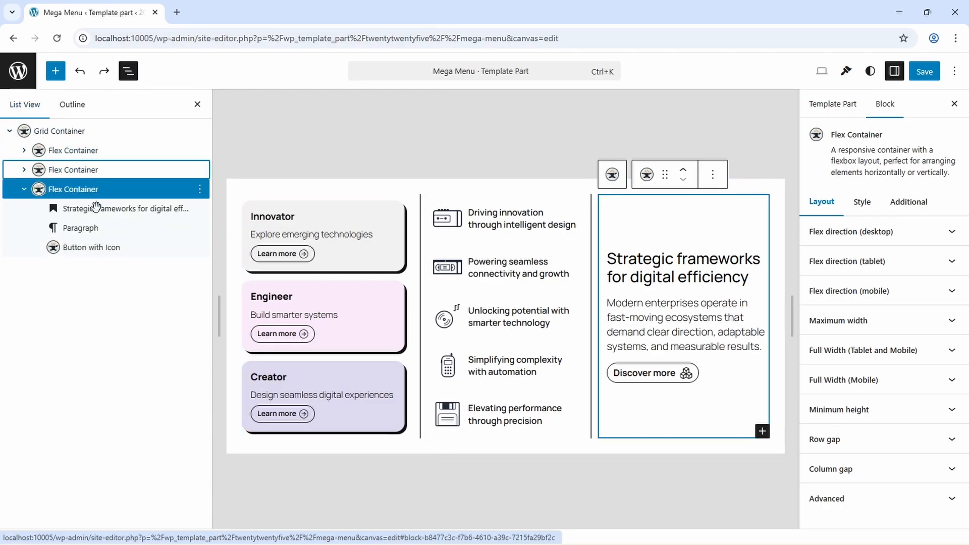
left_click(24, 188)
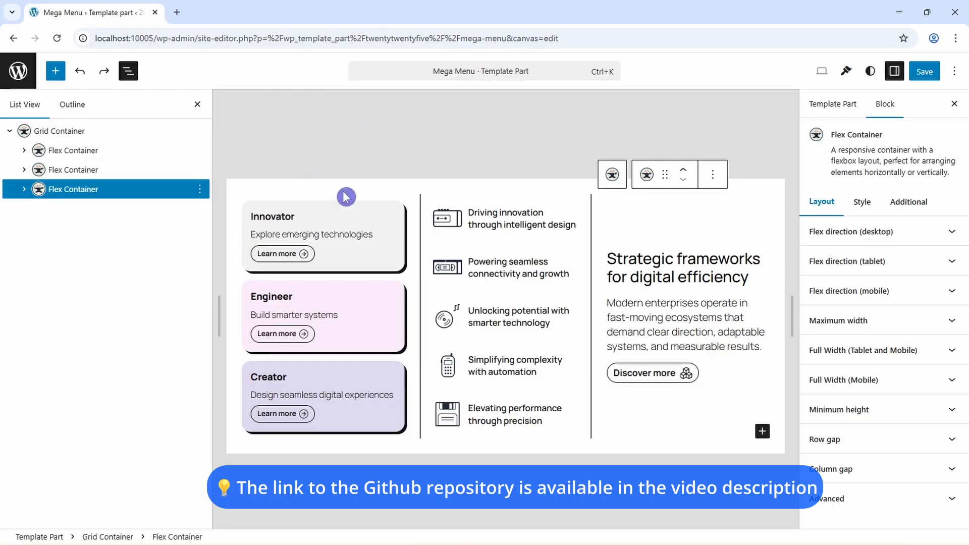
Step: Inspect the Responsive Image icons of the first three items in the second column
left_click(446, 222)
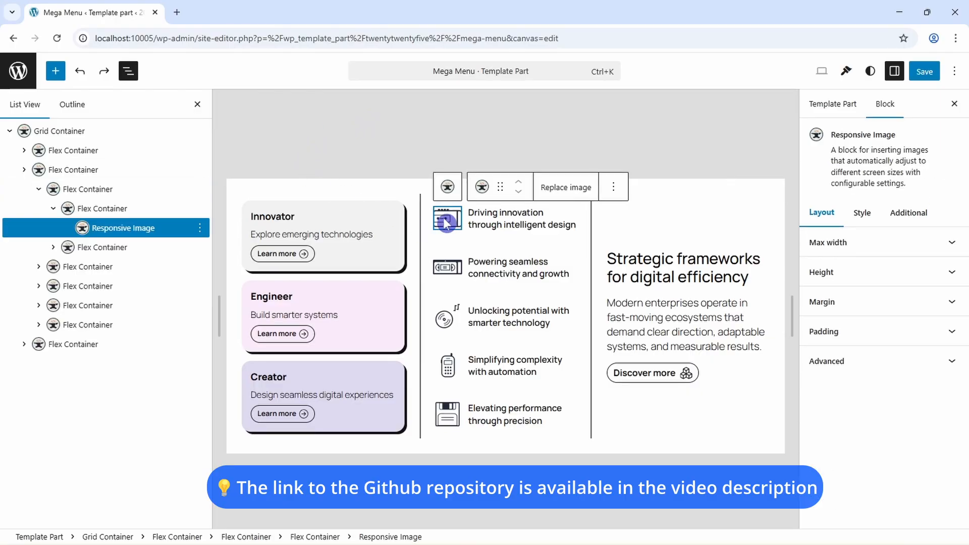
left_click(454, 268)
left_click(461, 311)
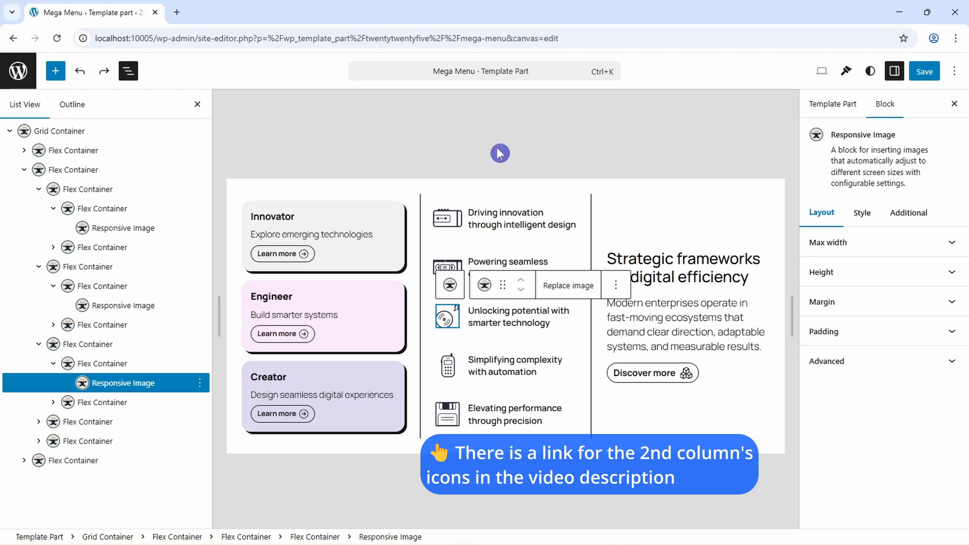
left_click(454, 220)
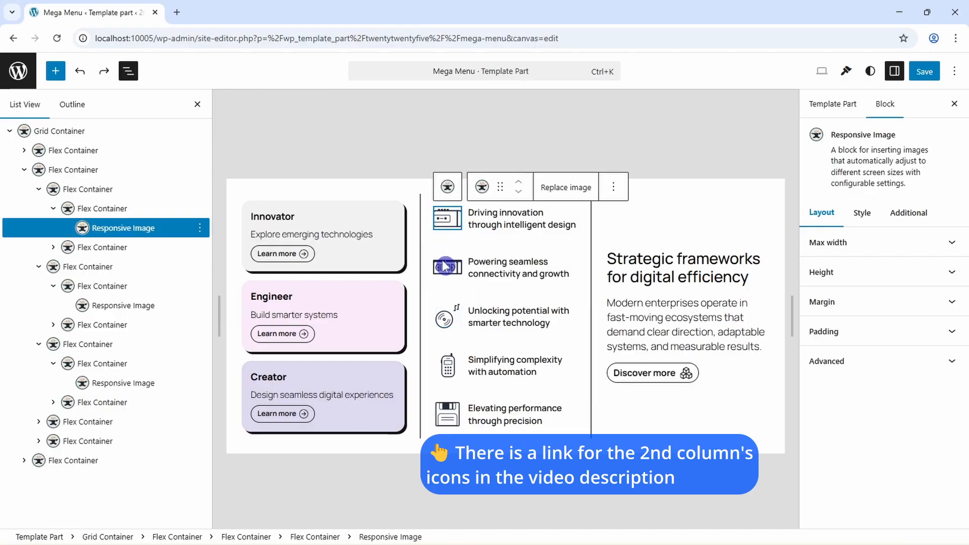
Step: Leave the Mega Menu template part and open the standard Header template part for editing
left_click(446, 267)
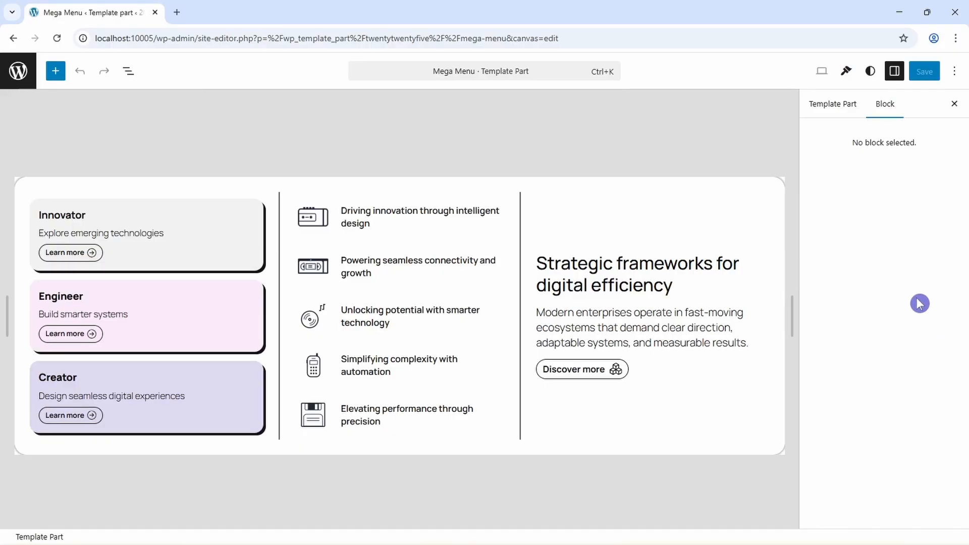
left_click(19, 71)
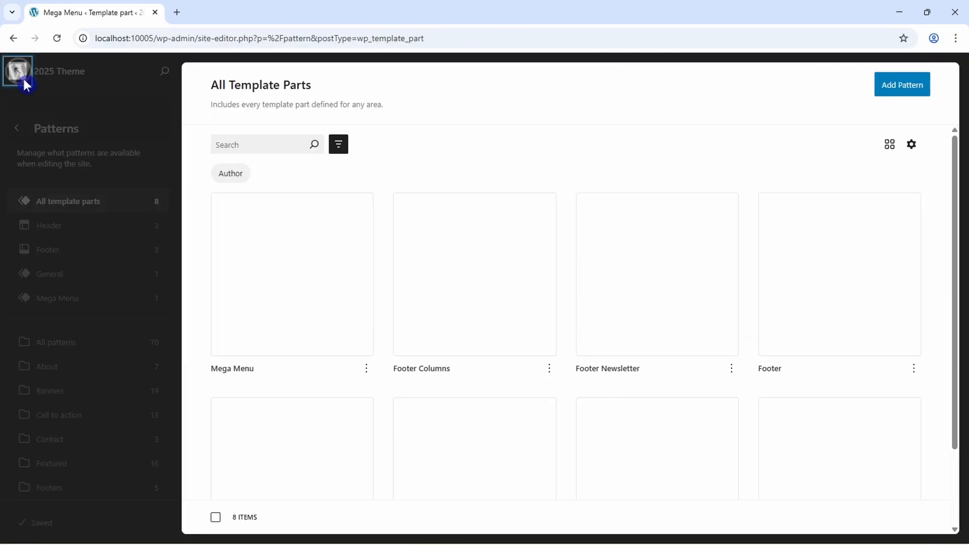
left_click(58, 229)
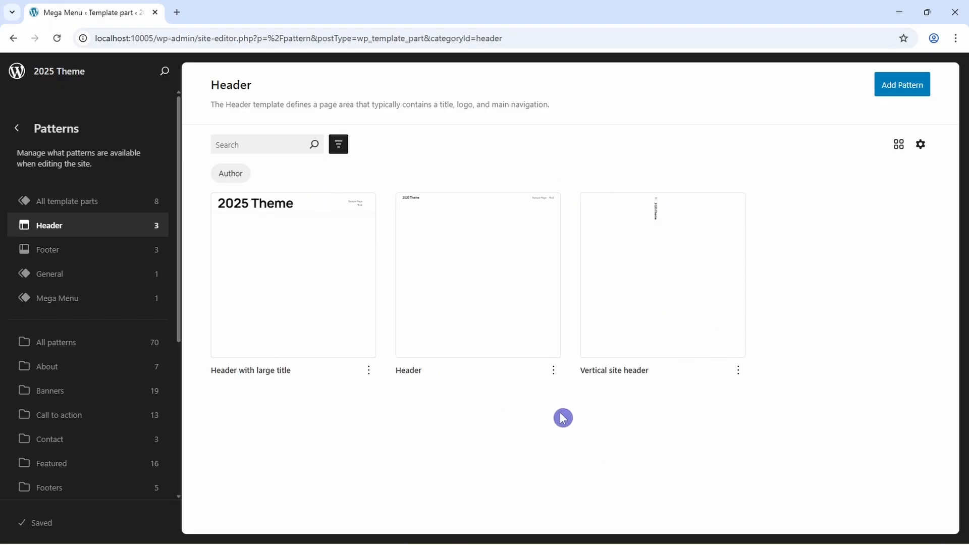
left_click(470, 323)
Step: Add a Mega Menu block to the header's Navigation block and place it before the Page List
left_click(133, 76)
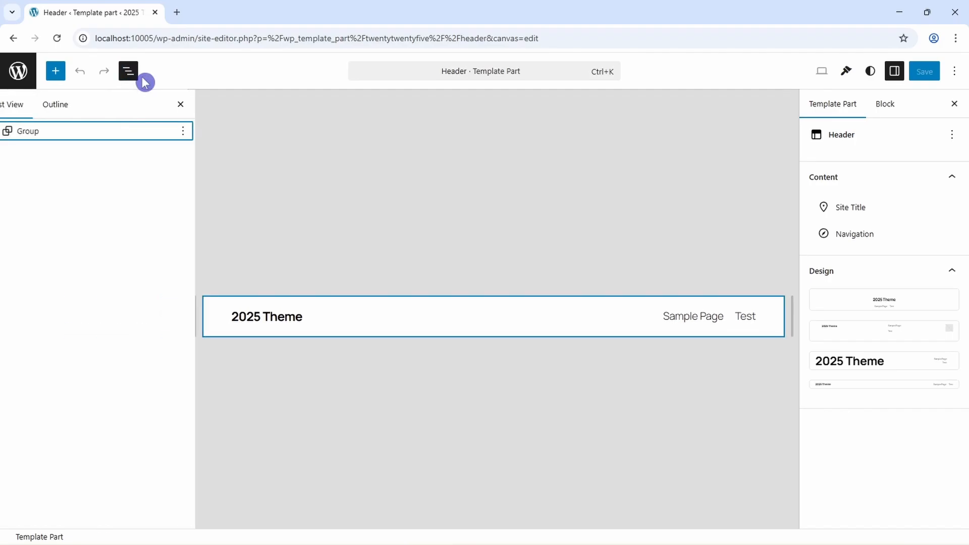
left_click(9, 132)
left_click(23, 151)
left_click(38, 172)
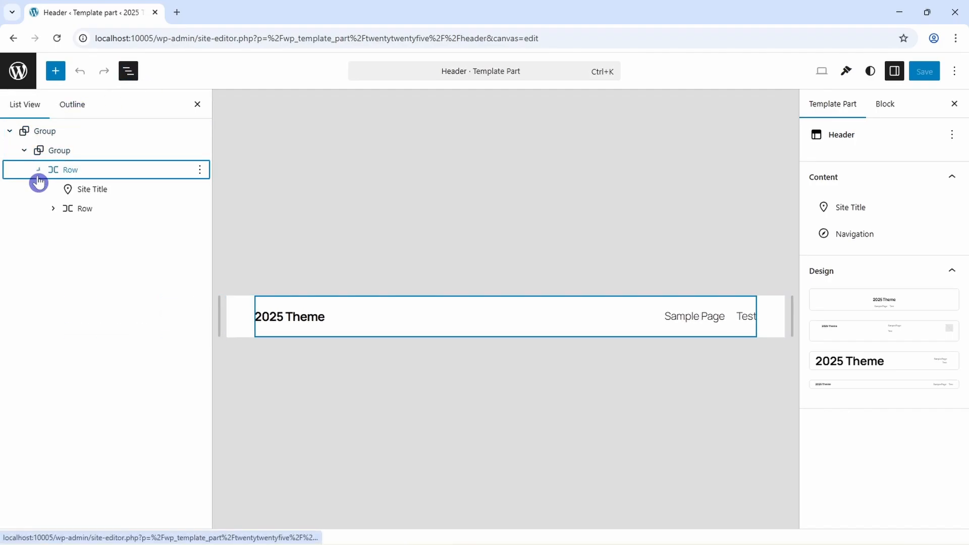
left_click(53, 210)
left_click(121, 232)
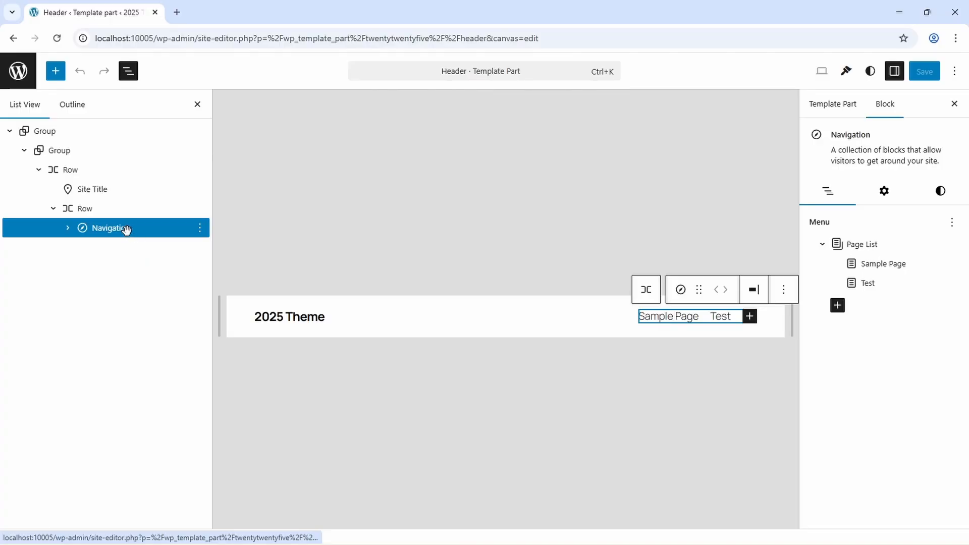
left_click(837, 305)
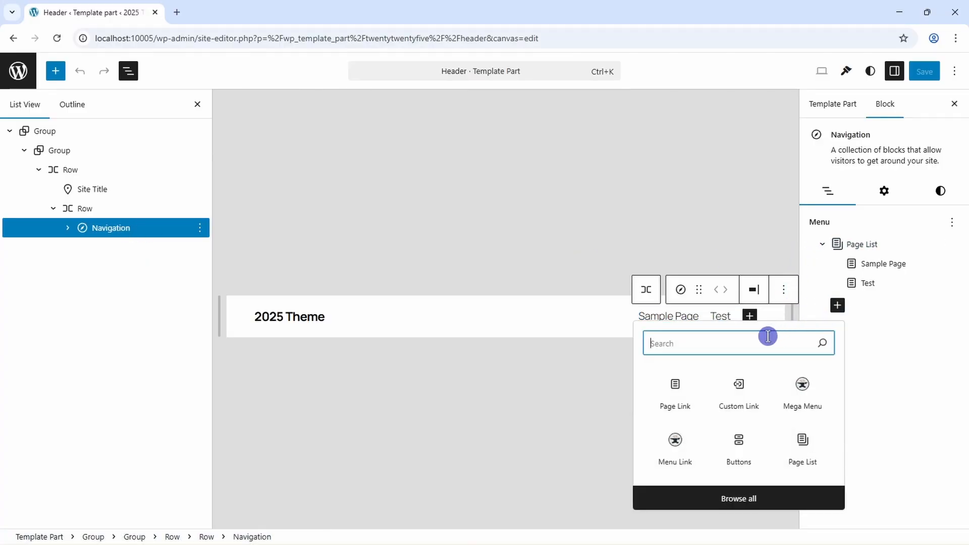
type("mega")
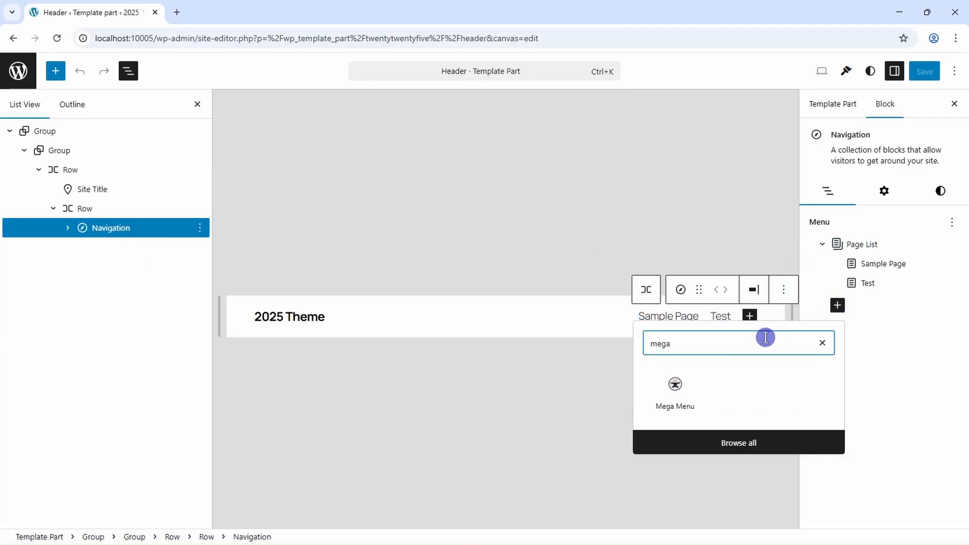
left_click(692, 396)
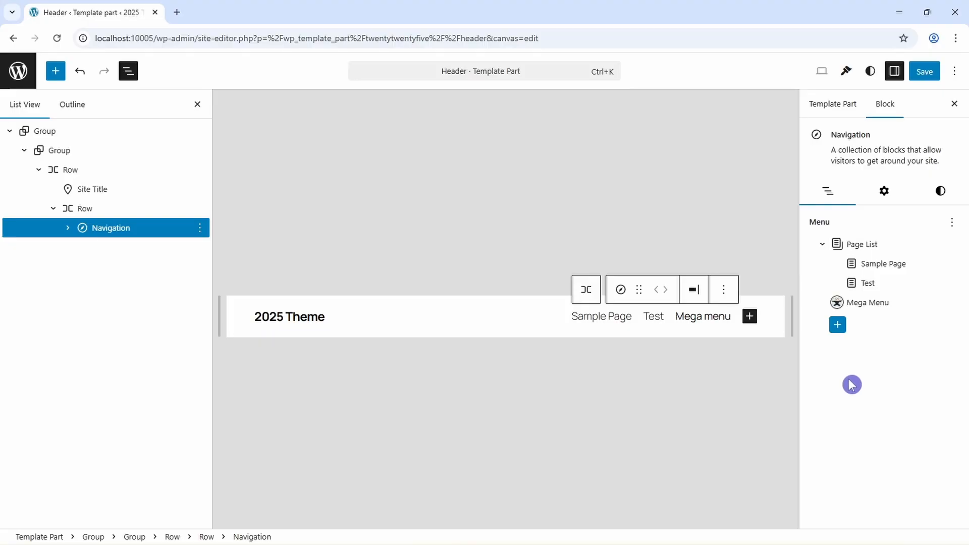
left_click(68, 228)
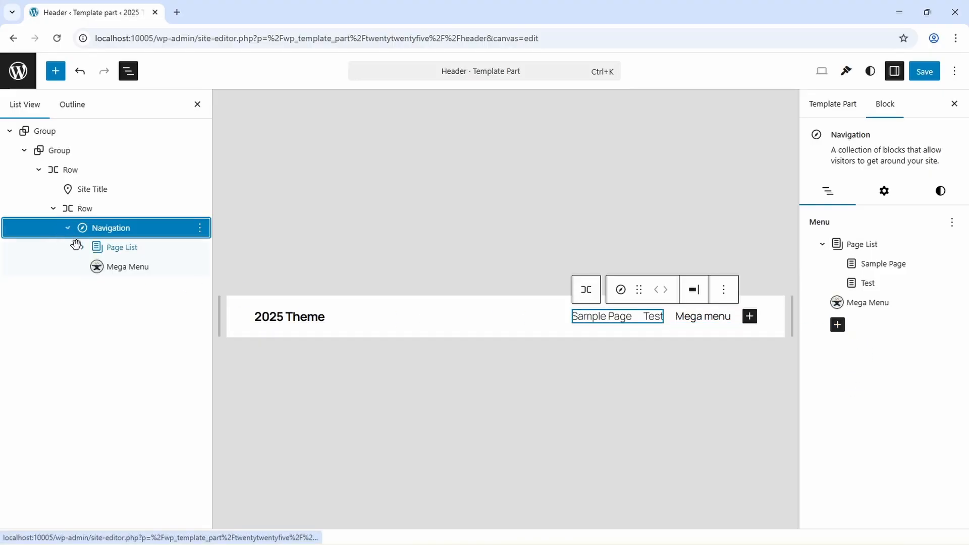
left_click_drag(113, 267, 115, 241)
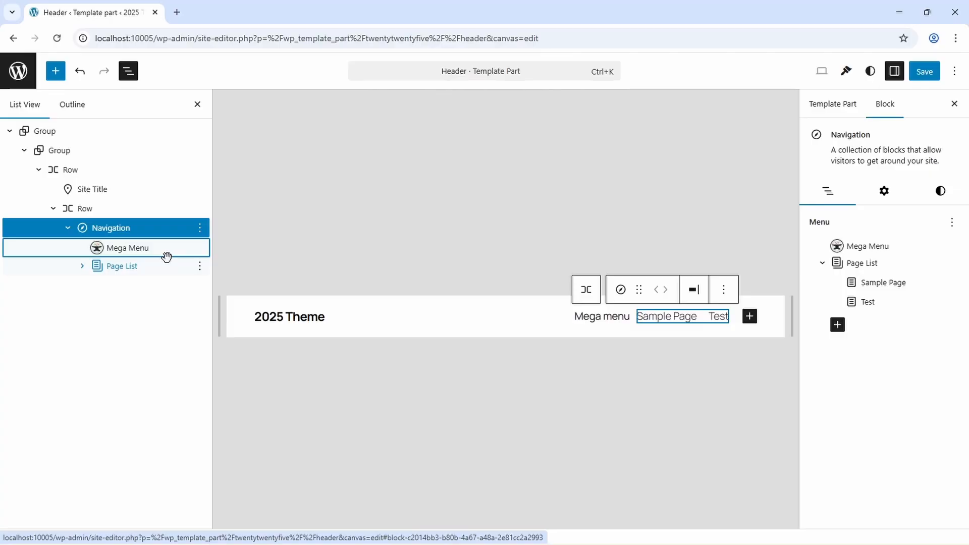
Step: Set the Mega Menu block's label to "Services"
left_click(106, 246)
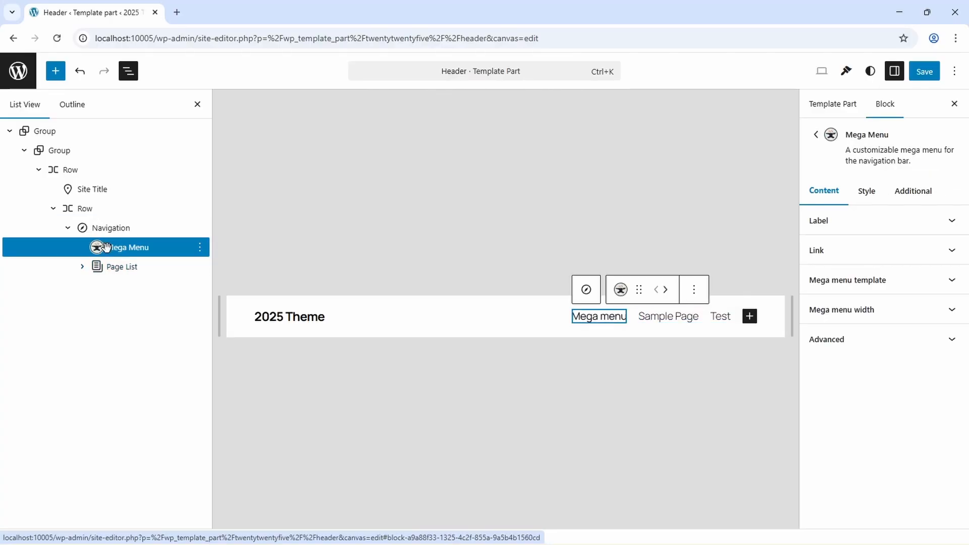
left_click(838, 218)
left_click_drag(859, 251, 783, 242)
type("SEr")
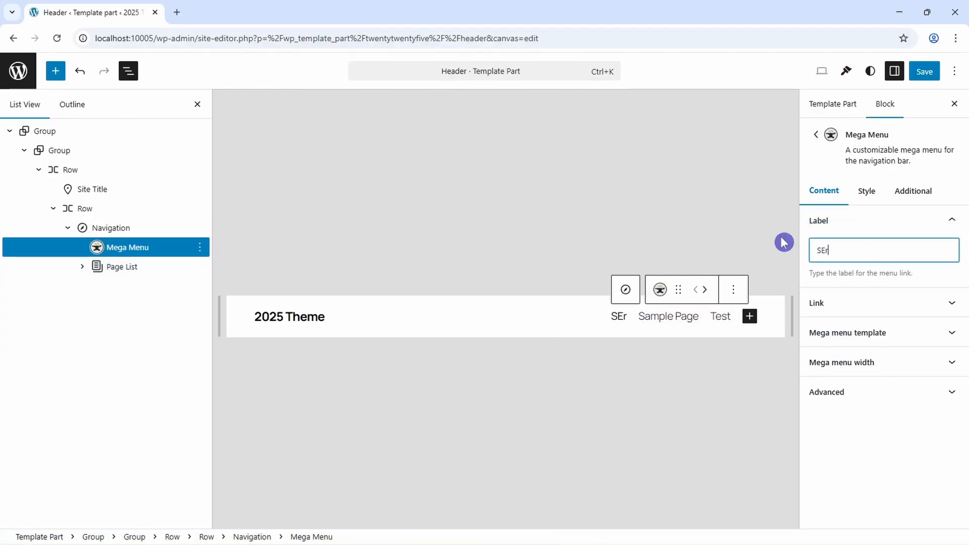
key("BackSpace")
key("BackSpace")
type("ervices")
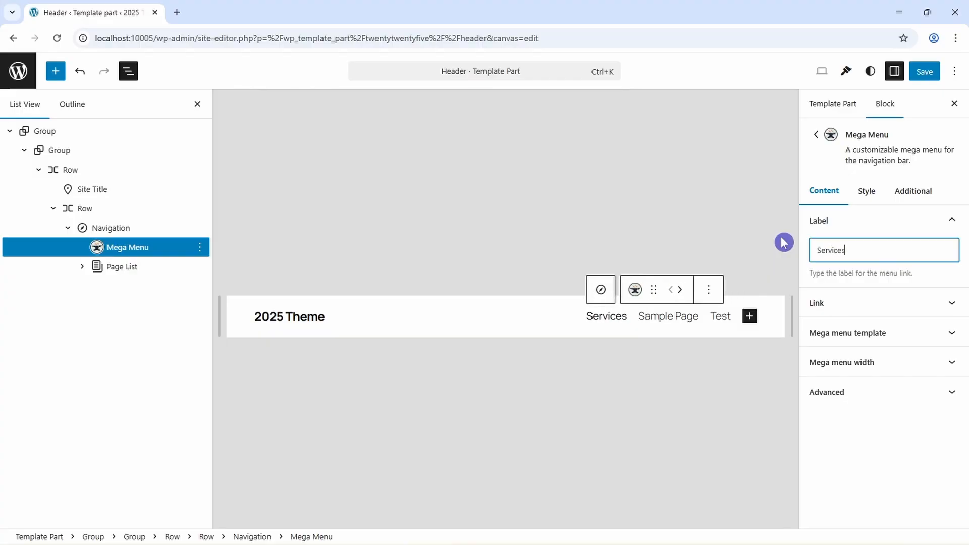
Step: Set the Mega Menu block's link content type to Custom link with "#" as the link
left_click(837, 302)
left_click(839, 346)
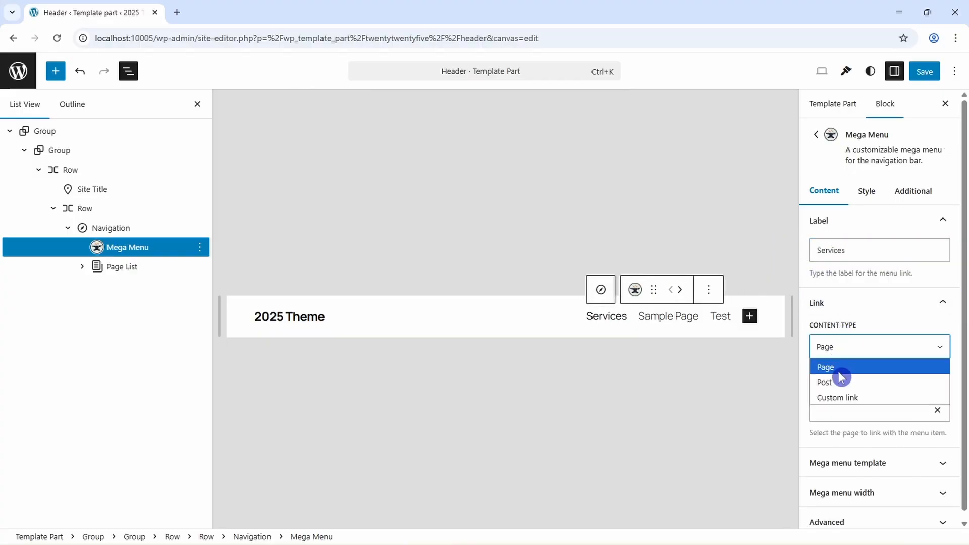
left_click(837, 398)
left_click(842, 407)
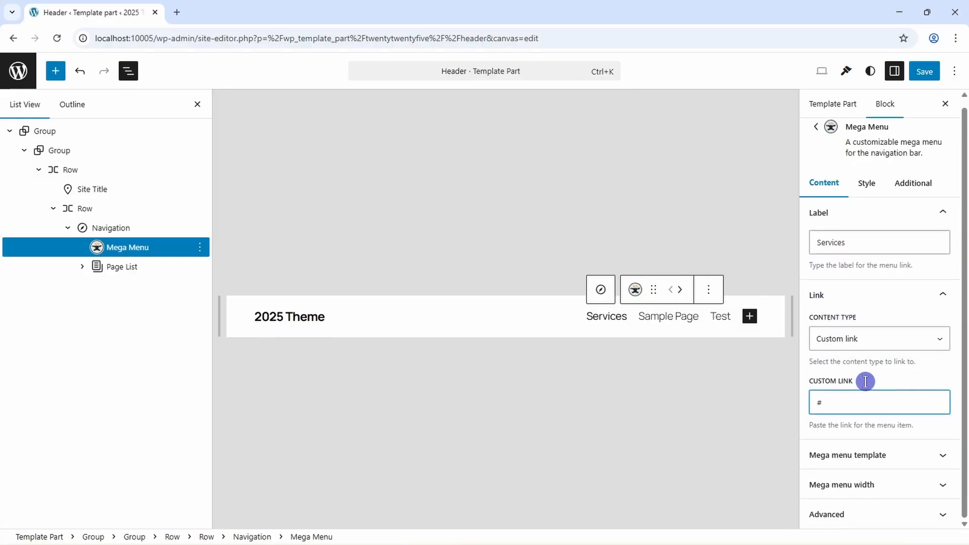
Step: Assign the "Mega Menu" template part as the block's mega menu template
left_click(879, 455)
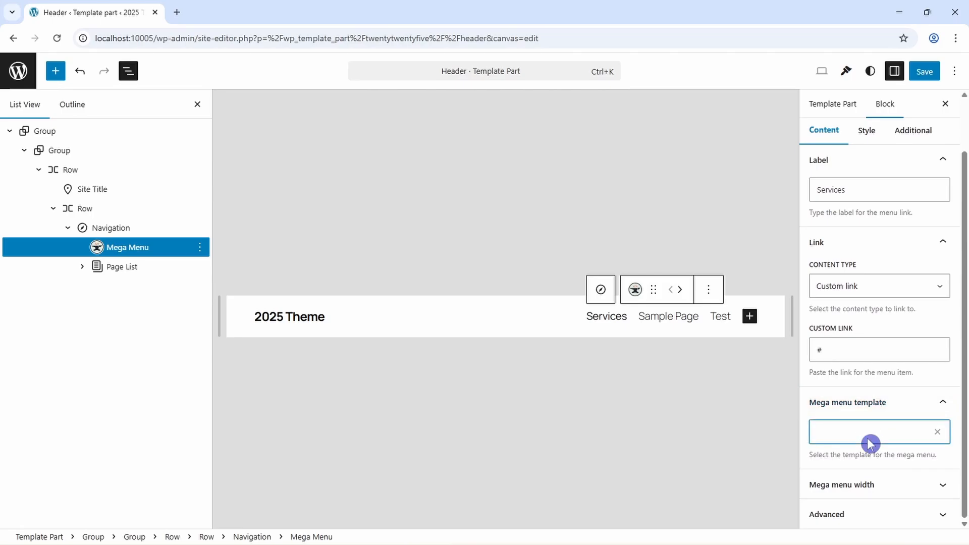
left_click(866, 432)
left_click(860, 446)
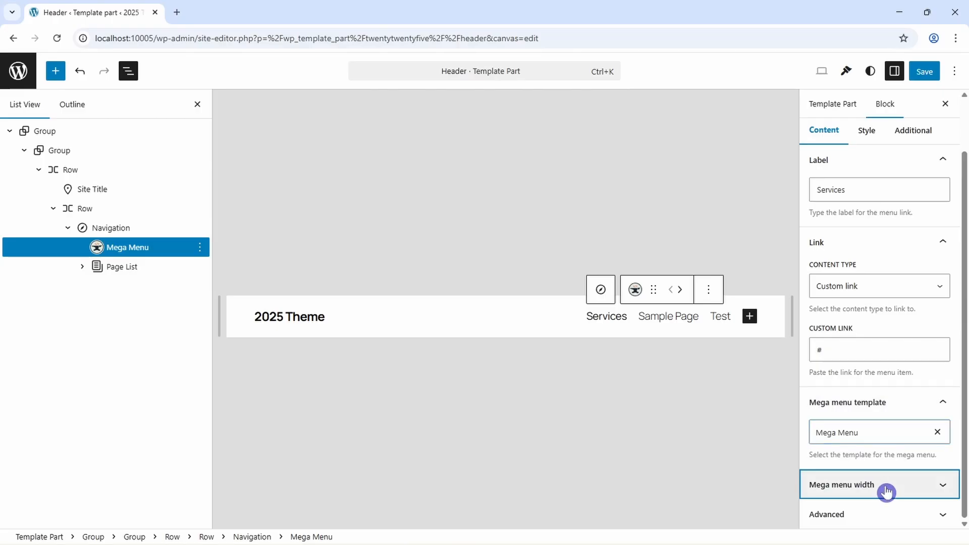
Step: Set the mega menu width to 1000 and save the header
left_click(887, 489)
double_click(926, 454)
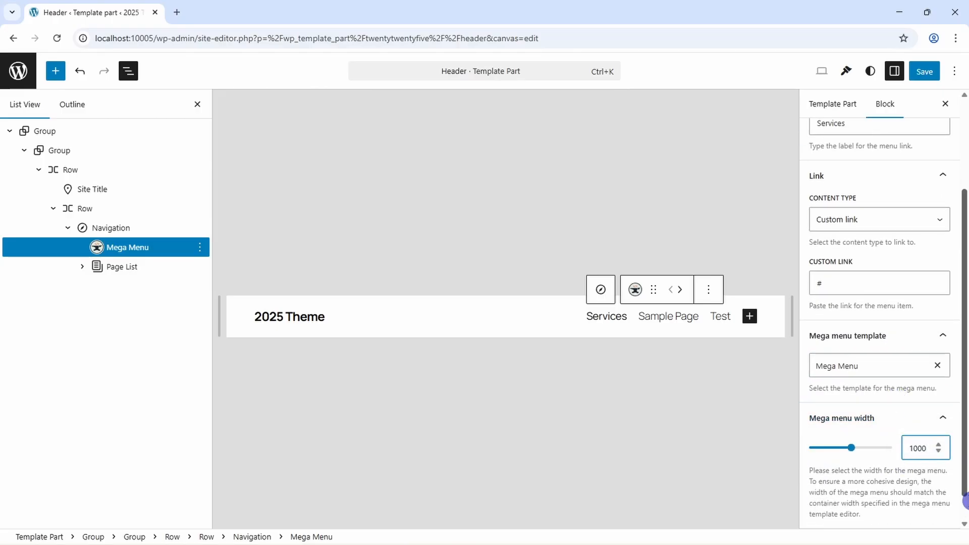
scroll(966, 477, "down", 1)
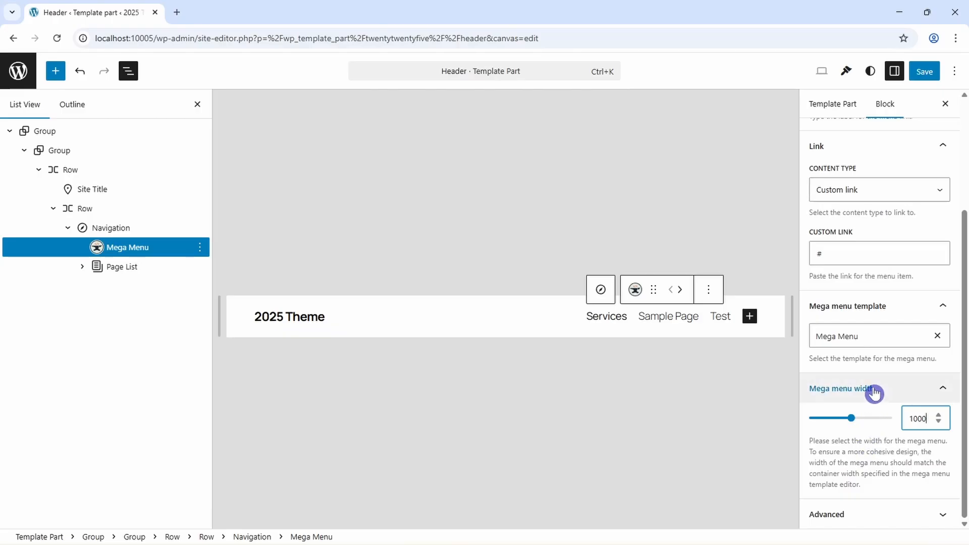
scroll(889, 439, "up", 5)
left_click(928, 75)
left_click(929, 79)
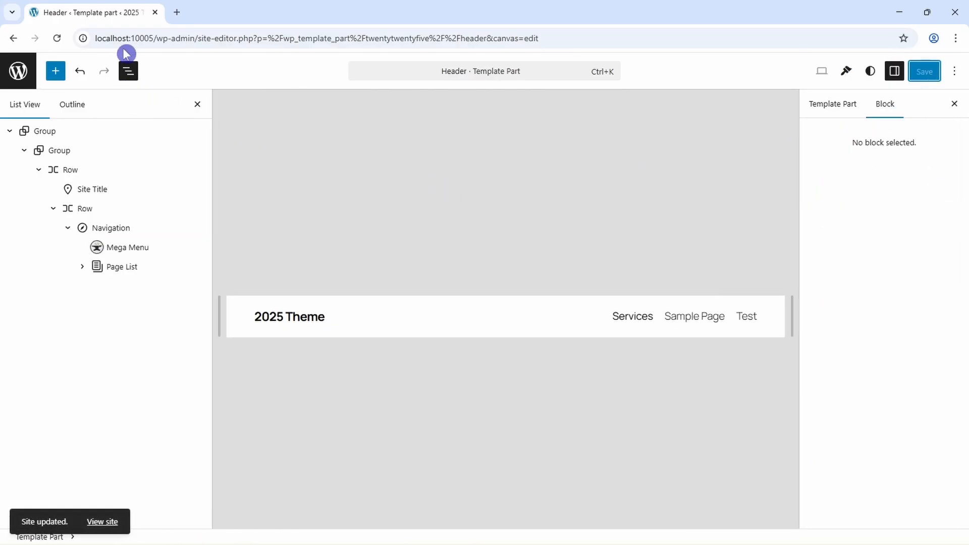
Step: Open the site's front page at localhost:10005 in a new tab and examine the Services mega menu
left_click_drag(156, 38, 61, 34)
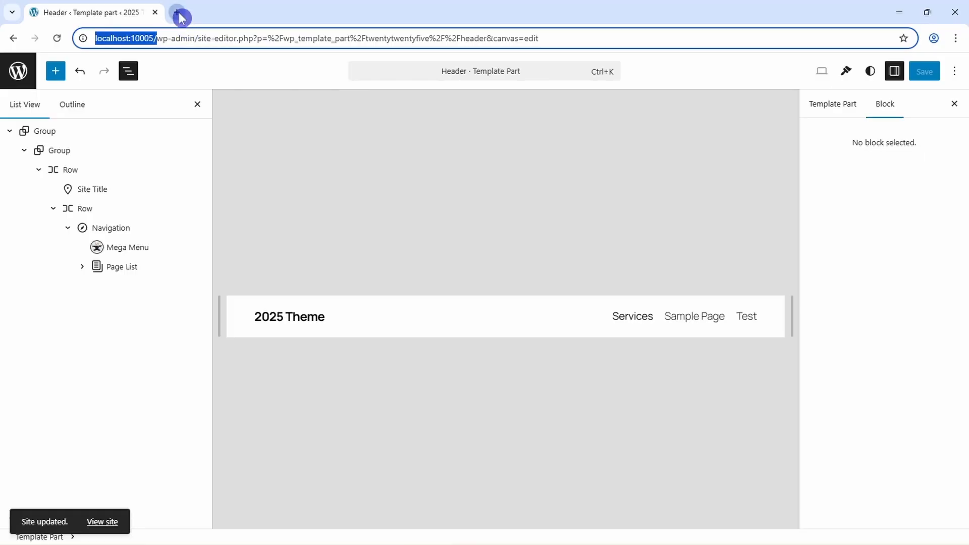
left_click_drag(180, 17, 182, 16)
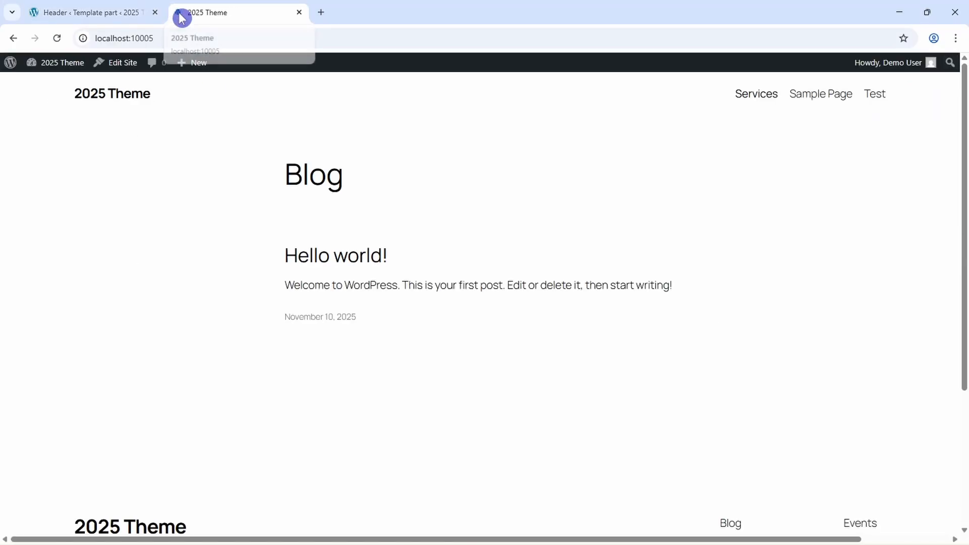
left_click(766, 102)
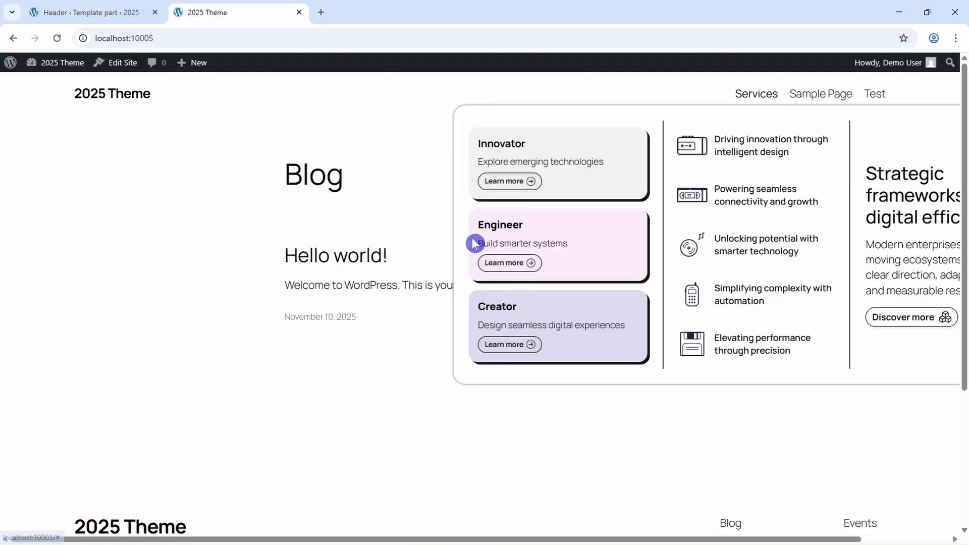
mouse_move(764, 101)
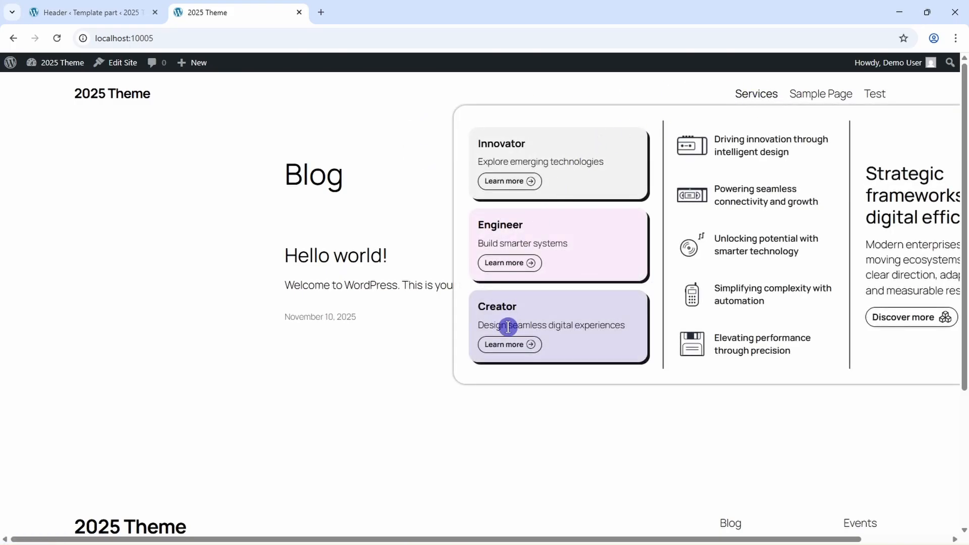
Step: Return to the header editor and duplicate the inner Row that contains the Navigation block
left_click(81, 10)
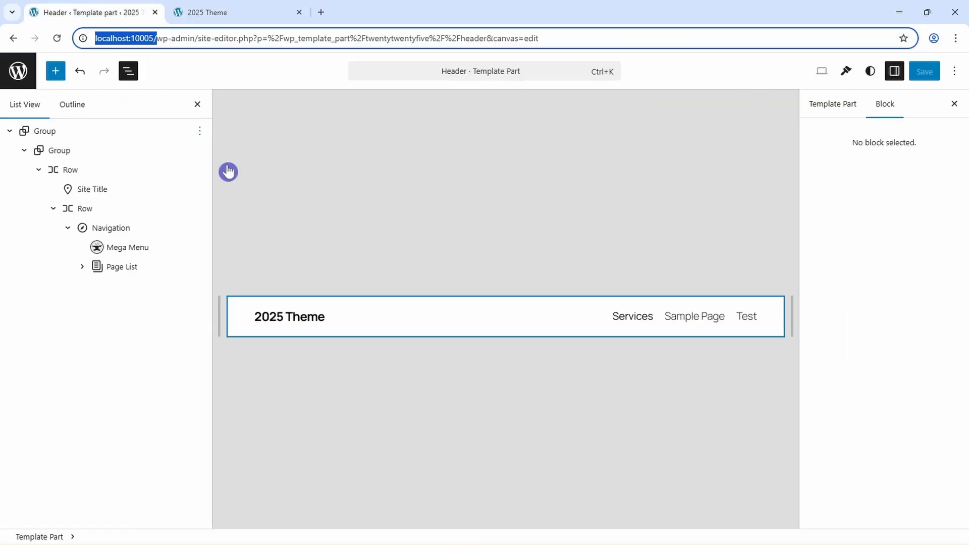
left_click(89, 207)
left_click(53, 208)
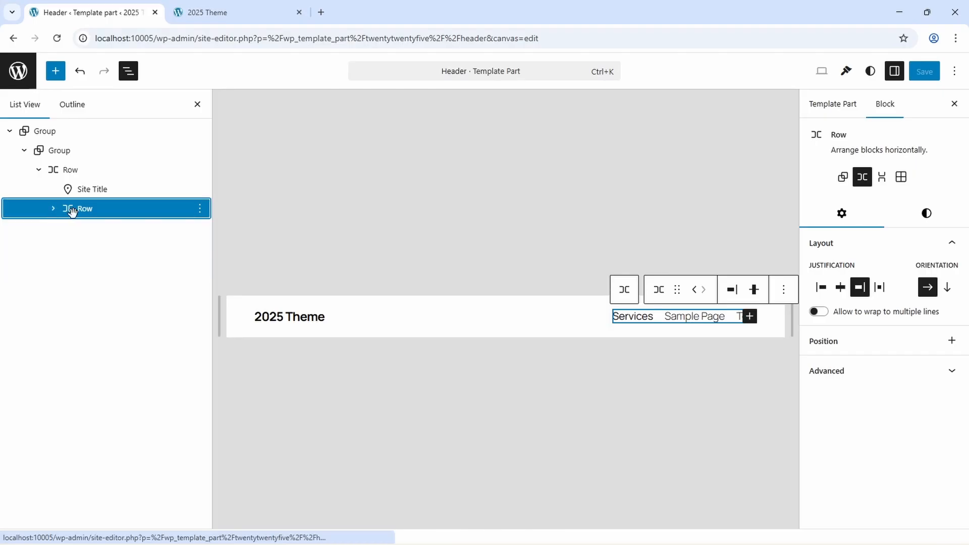
right_click(94, 208)
left_click(132, 283)
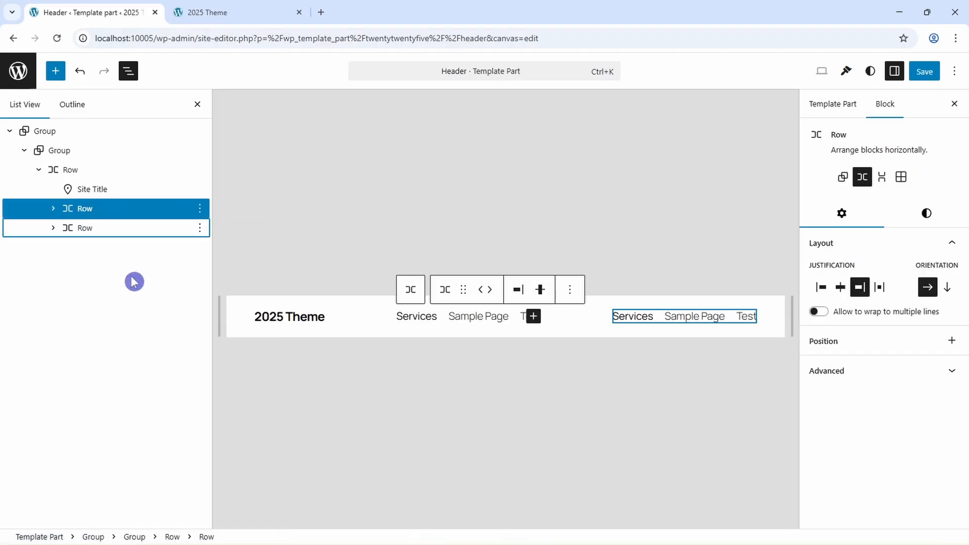
Step: Delete the Navigation block from the second inner Row and save the header
left_click(81, 225)
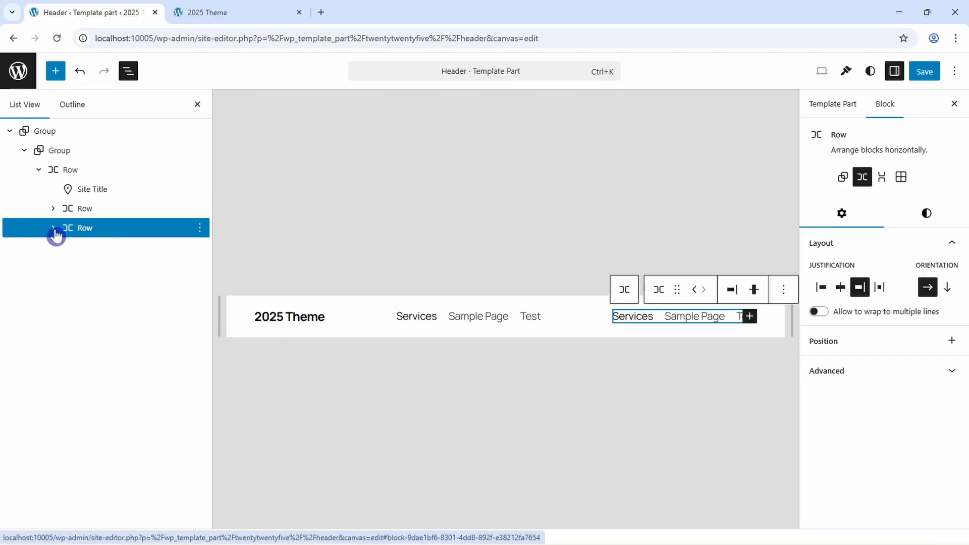
left_click(53, 228)
left_click(106, 246)
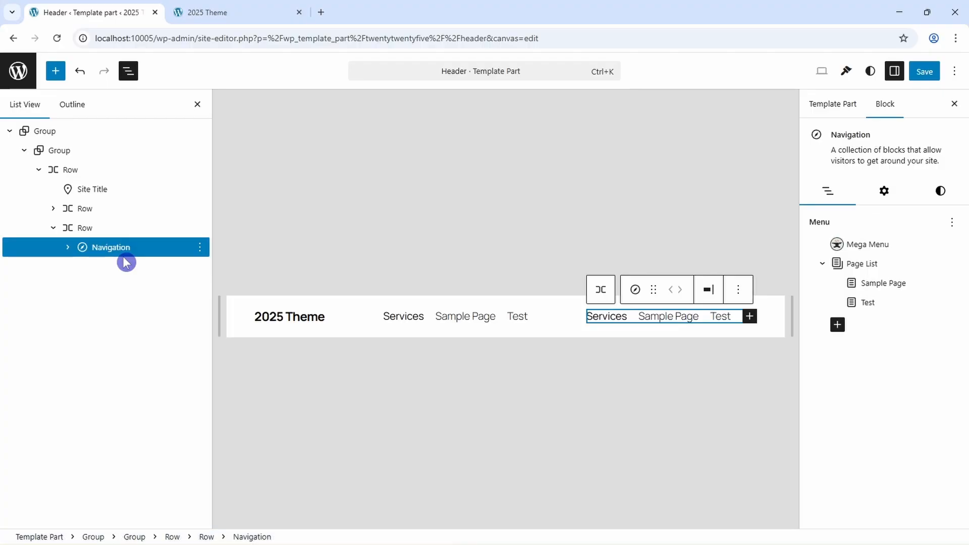
key("Delete")
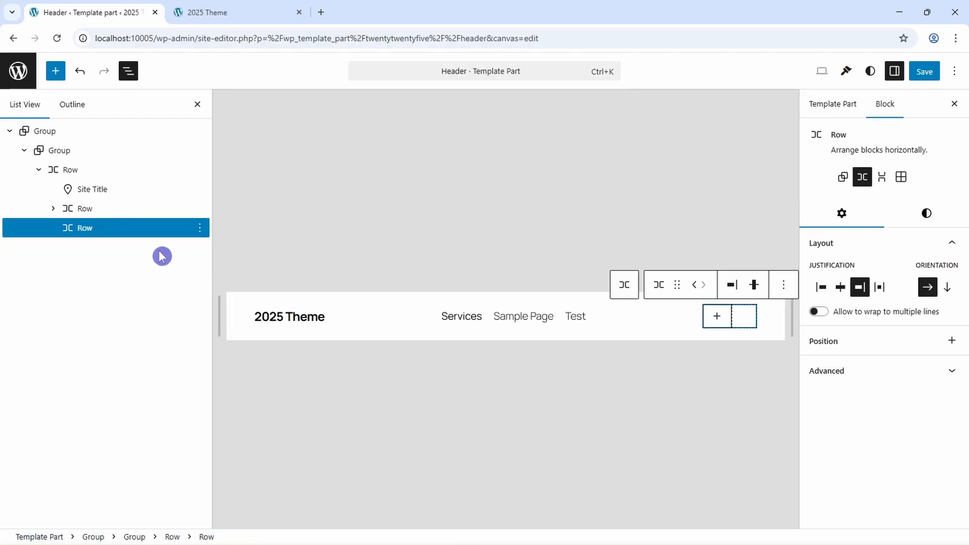
left_click(925, 71)
Step: Reload the site's front page and check the position of the Services mega menu
left_click(285, 8)
key("F5")
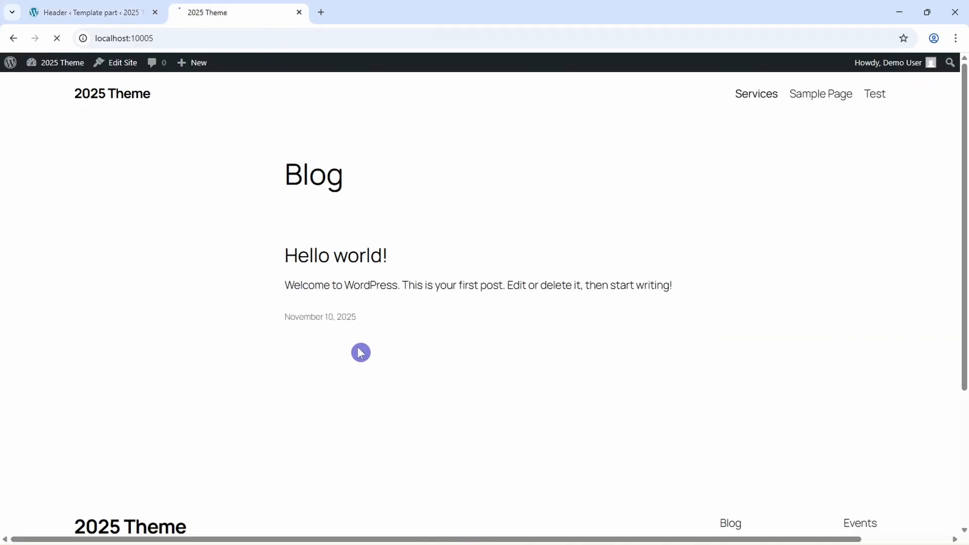
left_click(465, 96)
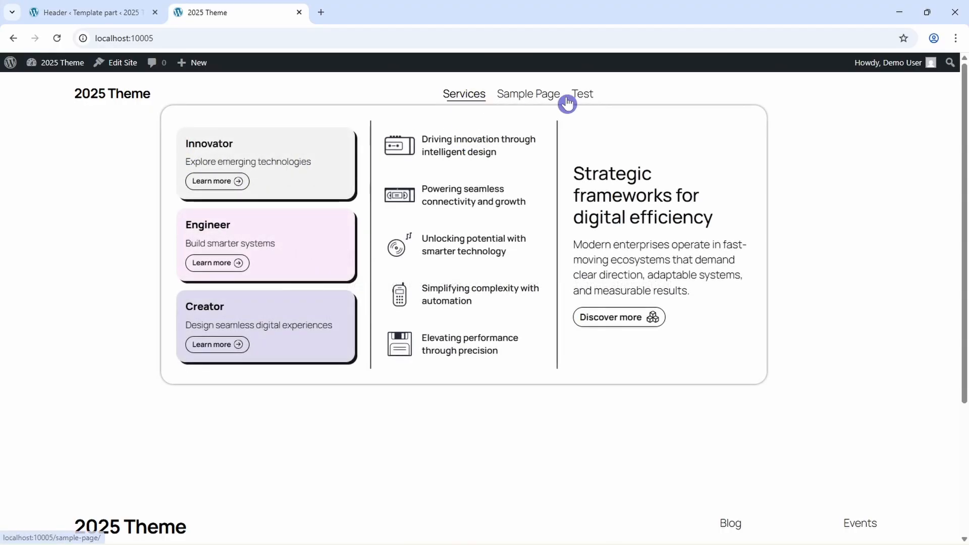
mouse_move(455, 104)
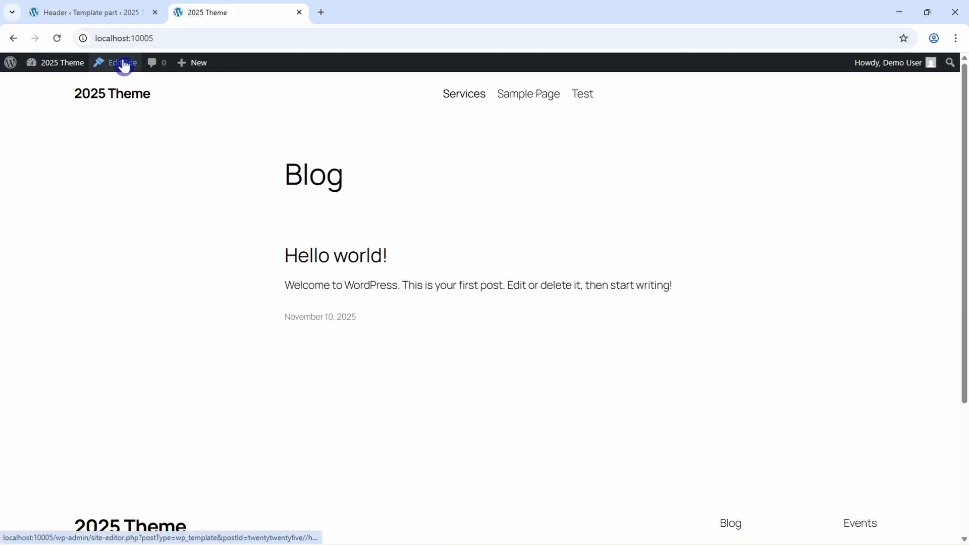
Step: Open the Blog Home template in the site editor and show the Additional CSS field of the global styles
left_click(449, 6)
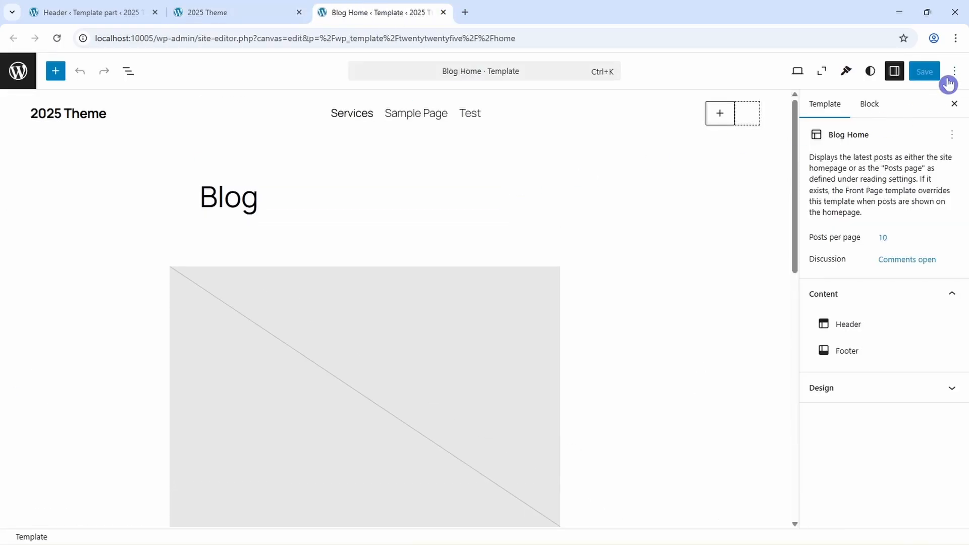
left_click(953, 74)
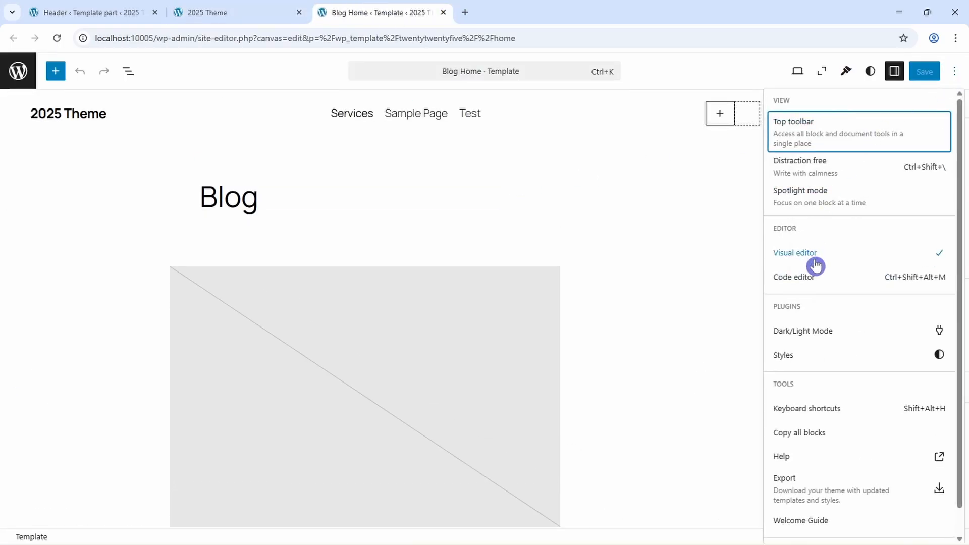
left_click(812, 360)
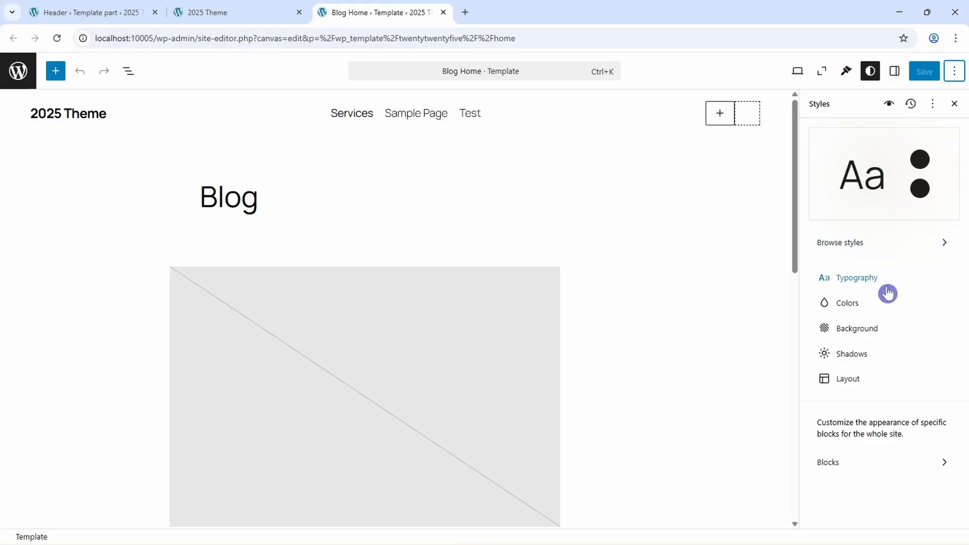
left_click(934, 108)
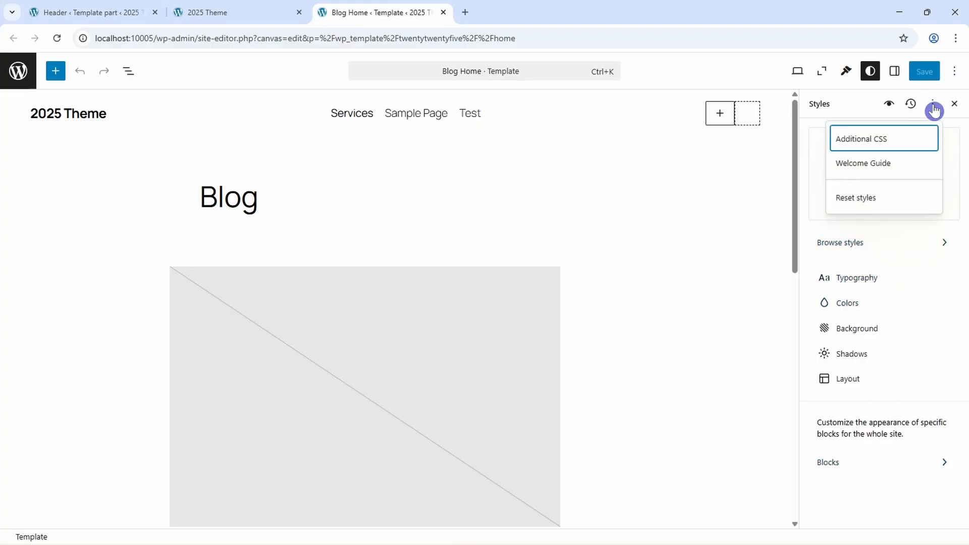
left_click(873, 145)
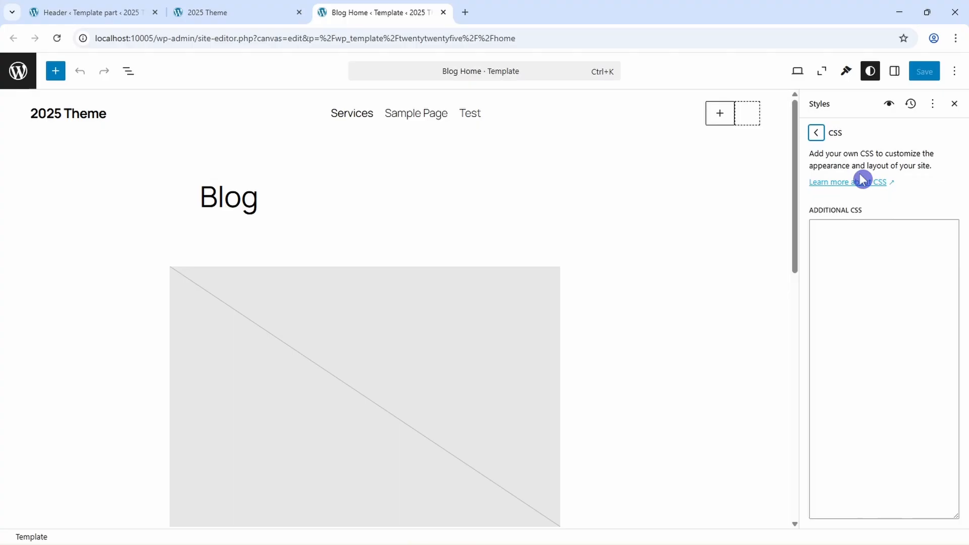
Step: Add the CSS rule ".cbb-button-with-icon:hover{ text-decoration:none; }" and save the custom styles
left_click(871, 242)
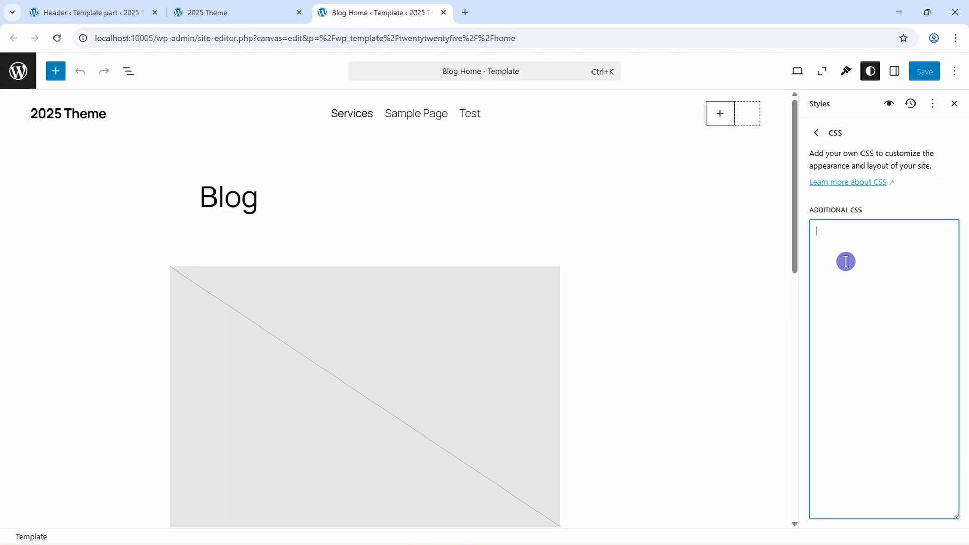
type(".cbb-button-with-icon:hover{ text-decoration:none; }")
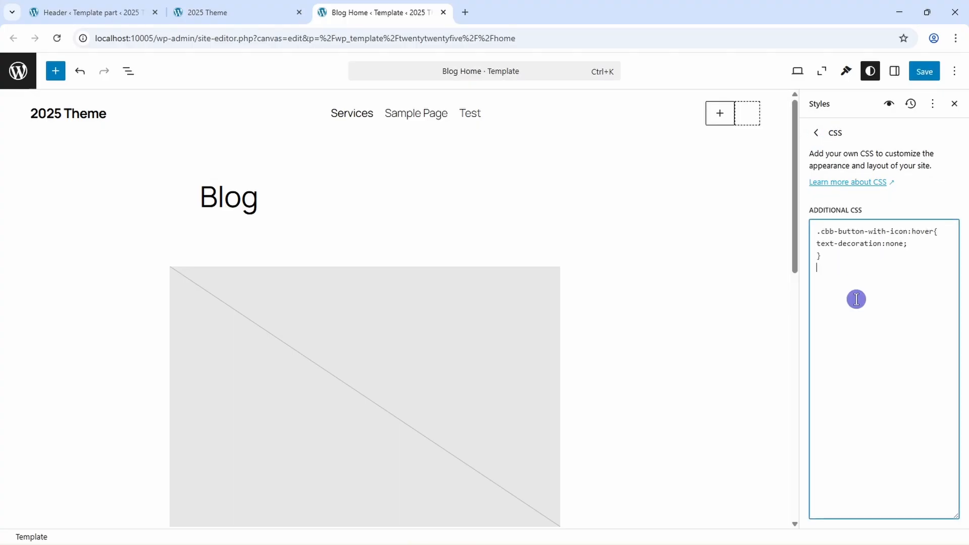
left_click_drag(916, 246, 815, 245)
left_click(826, 253)
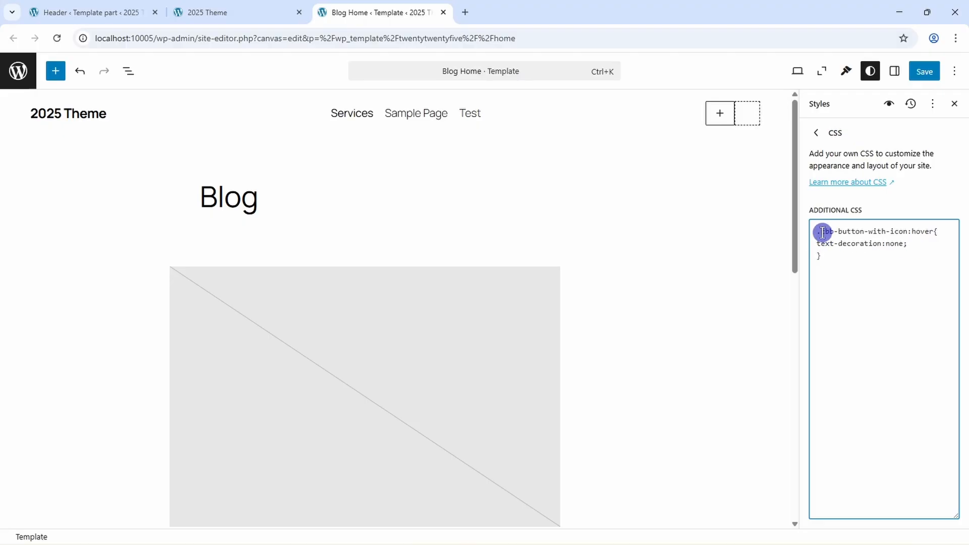
left_click_drag(839, 232, 903, 232)
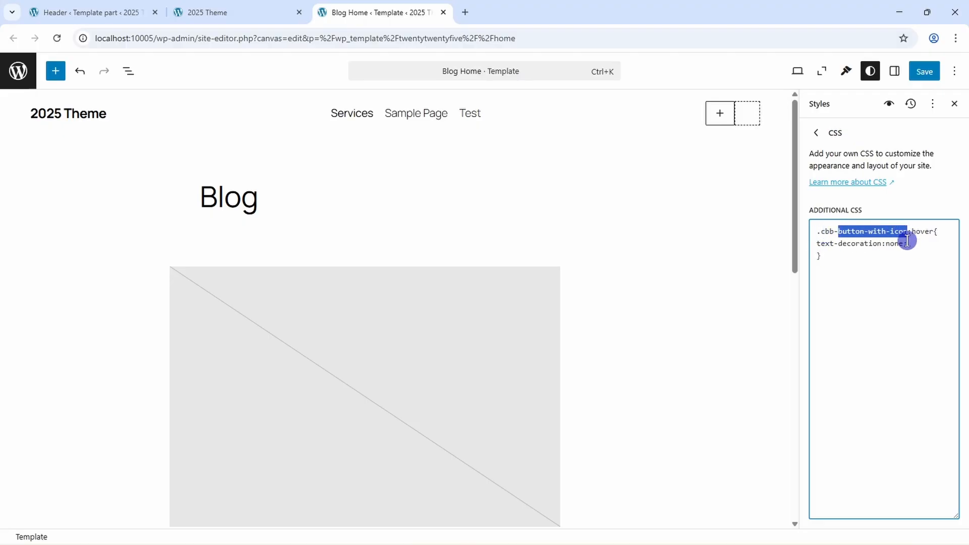
left_click(917, 249)
left_click(926, 72)
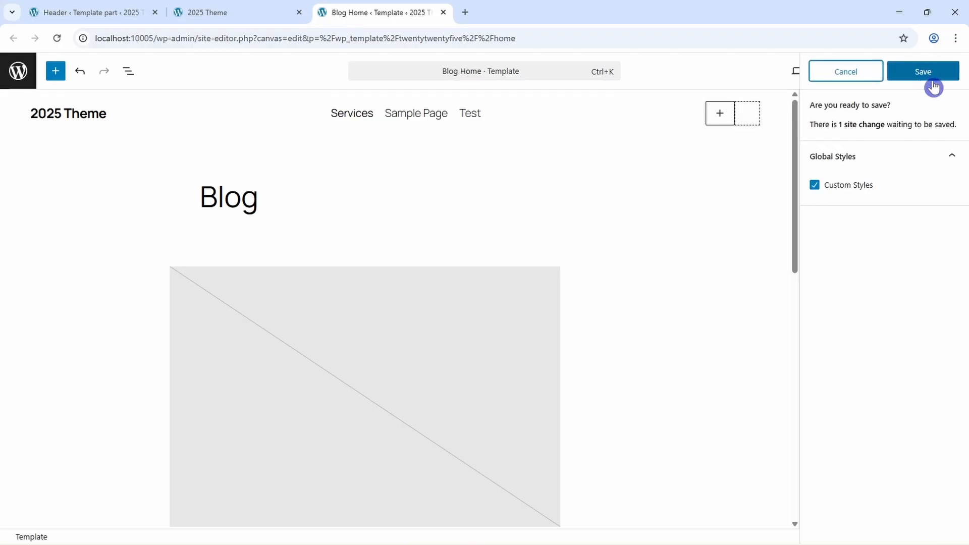
left_click(930, 75)
Step: Return to the site's front page and check the hover style of the buttons in the Services mega menu
left_click(260, 7)
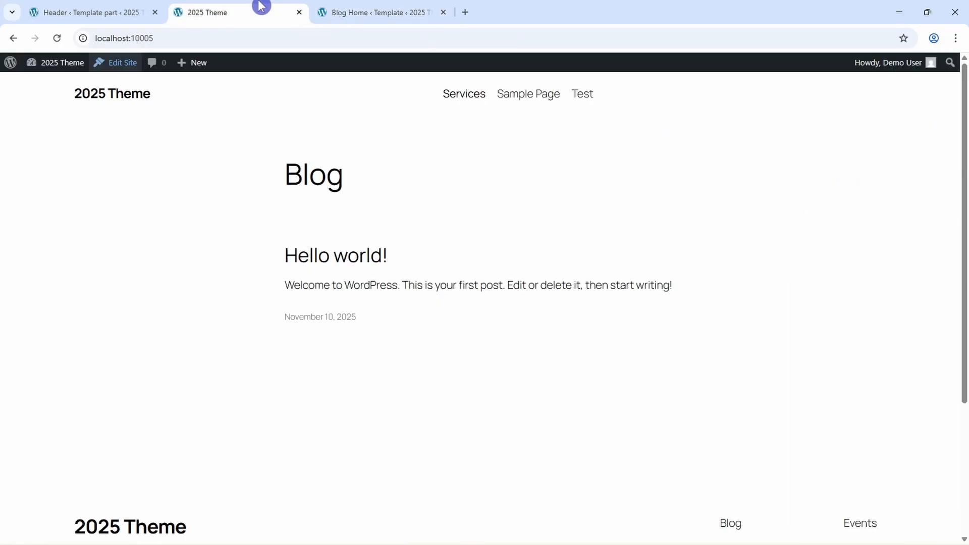
left_click(454, 98)
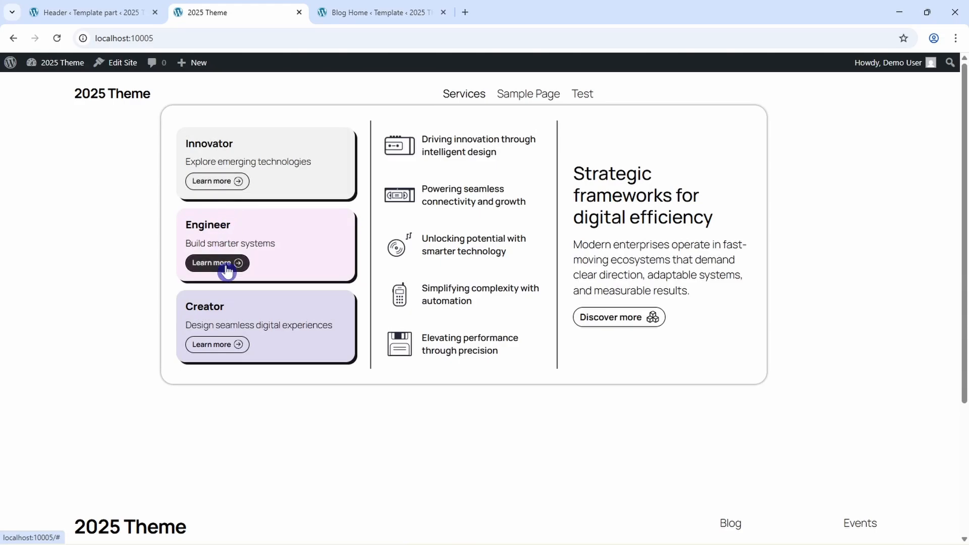